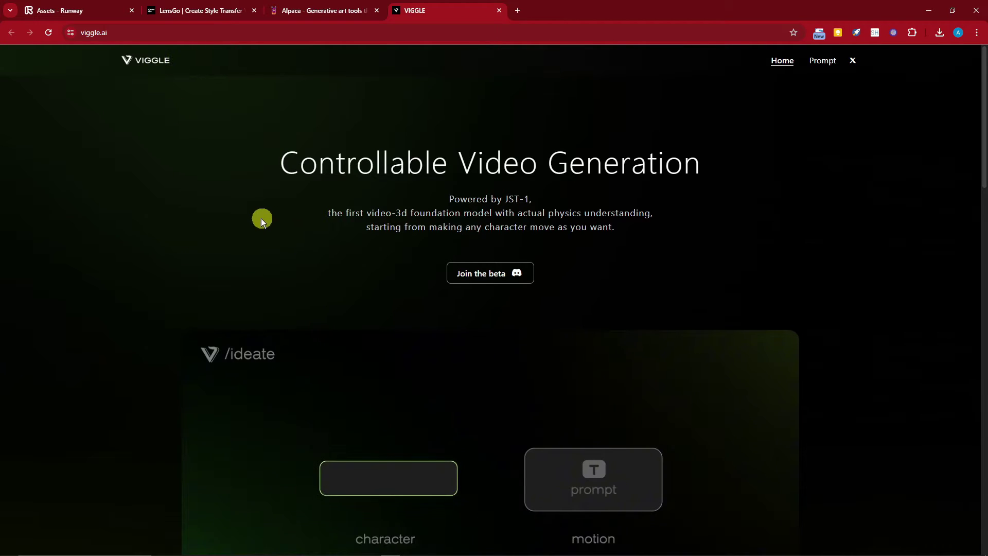
# Review earlier Viggle results by enlarging the face reference and the generated dance video.
pyautogui.scroll(-10, 143, 221)
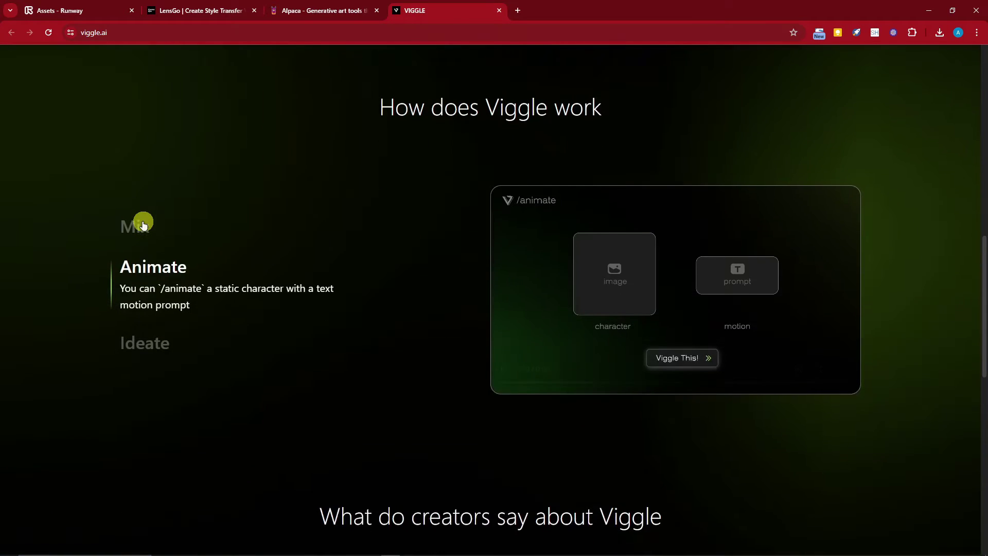
pyautogui.scroll(-5, 132, 227)
pyautogui.scroll(3, 103, 252)
pyautogui.scroll(10, 85, 272)
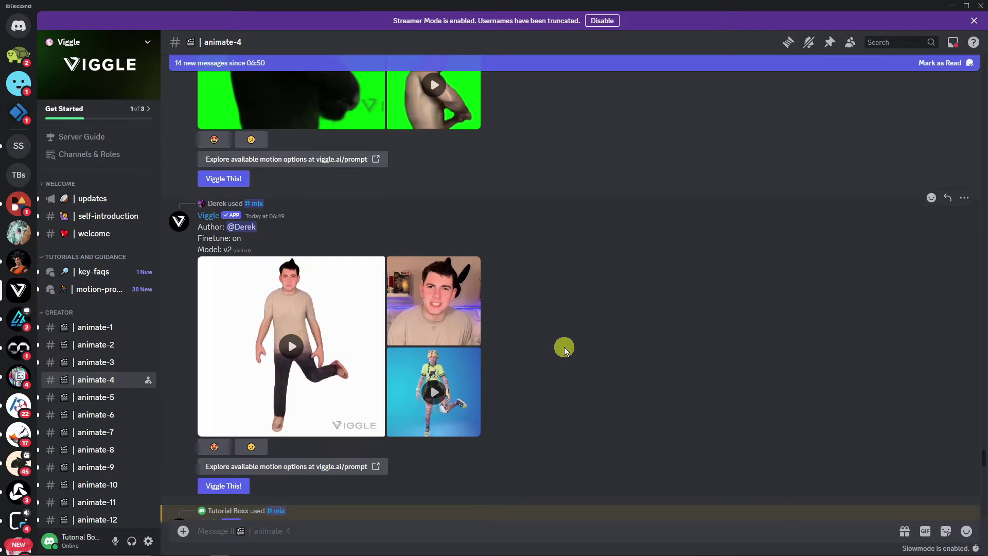
pyautogui.scroll(3, 563, 342)
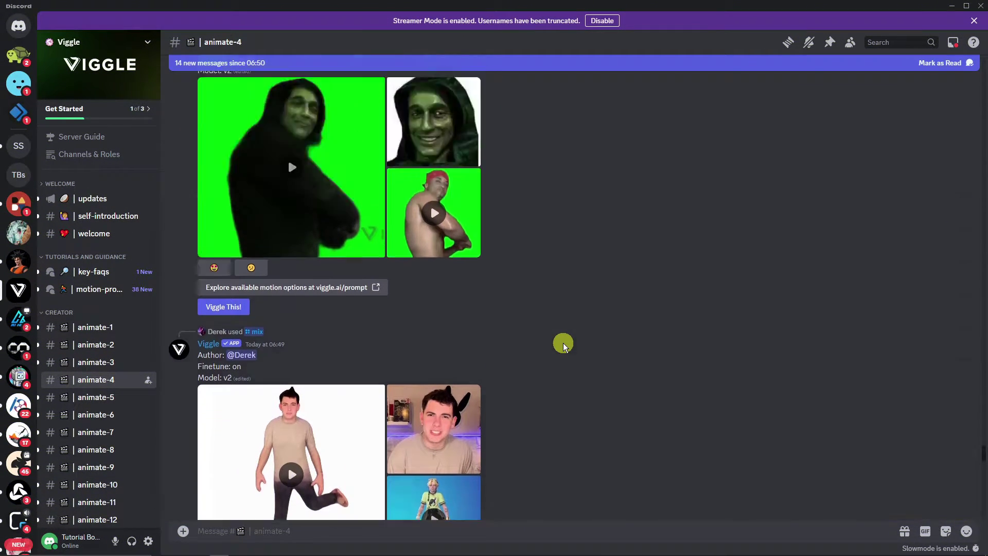
pyautogui.scroll(-3, 563, 342)
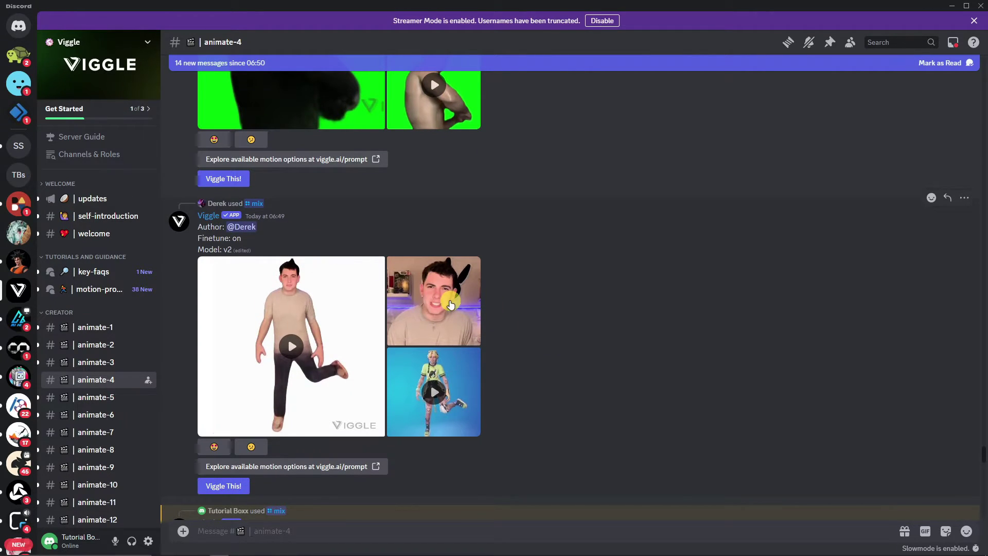
pyautogui.click(451, 299)
pyautogui.click(853, 197)
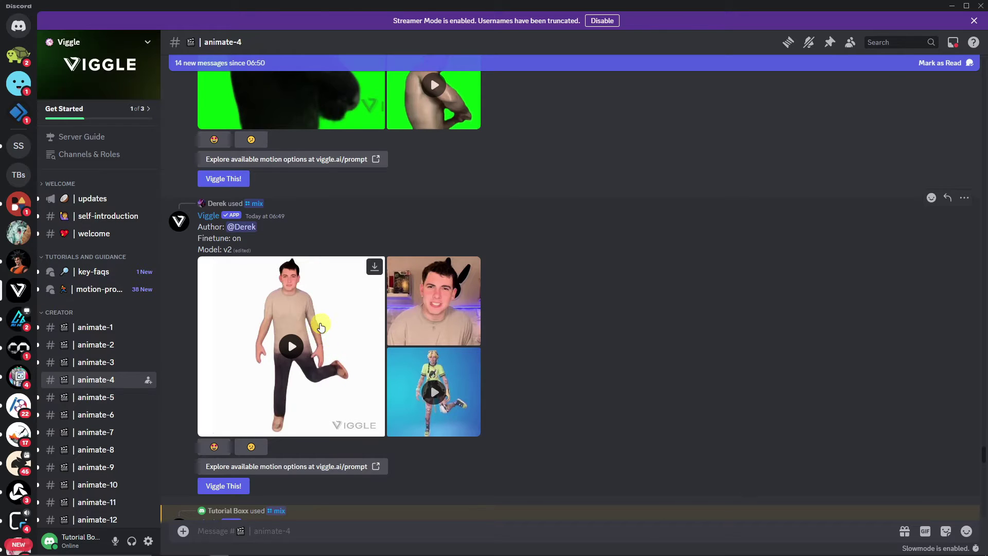
pyautogui.click(318, 322)
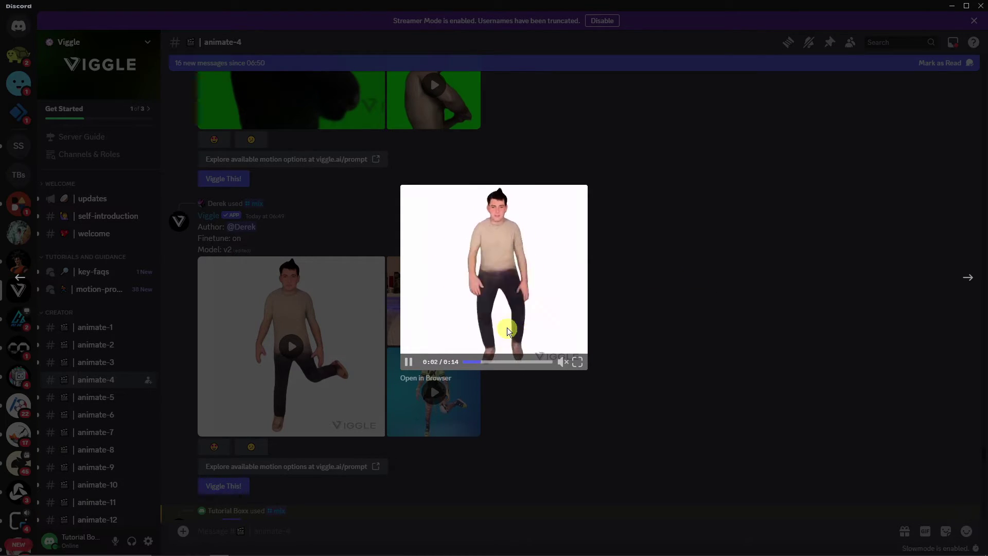
pyautogui.click(746, 245)
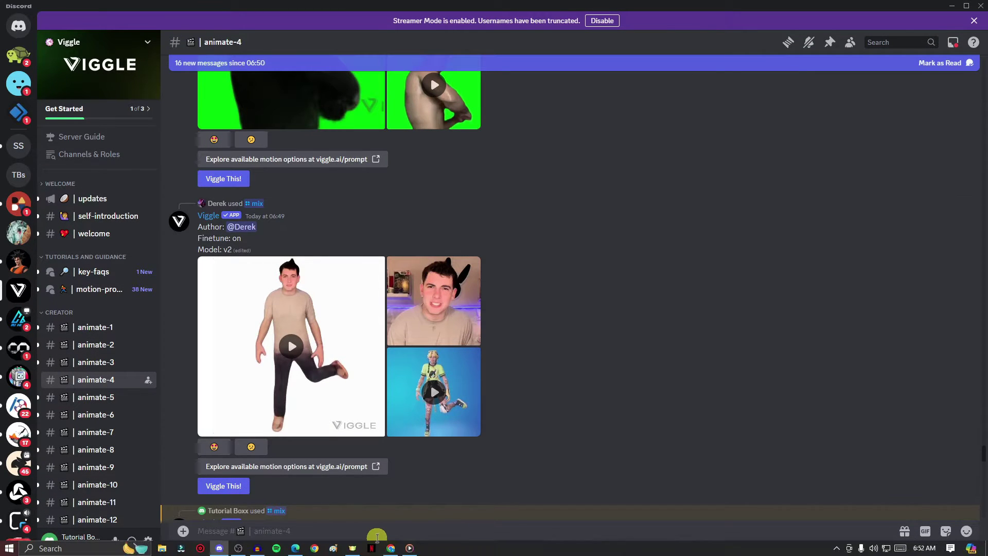
# Start a /mix command with image.jpg as the character and video (2).mp4 as the motion.
pyautogui.click(383, 531)
pyautogui.write('/mix')
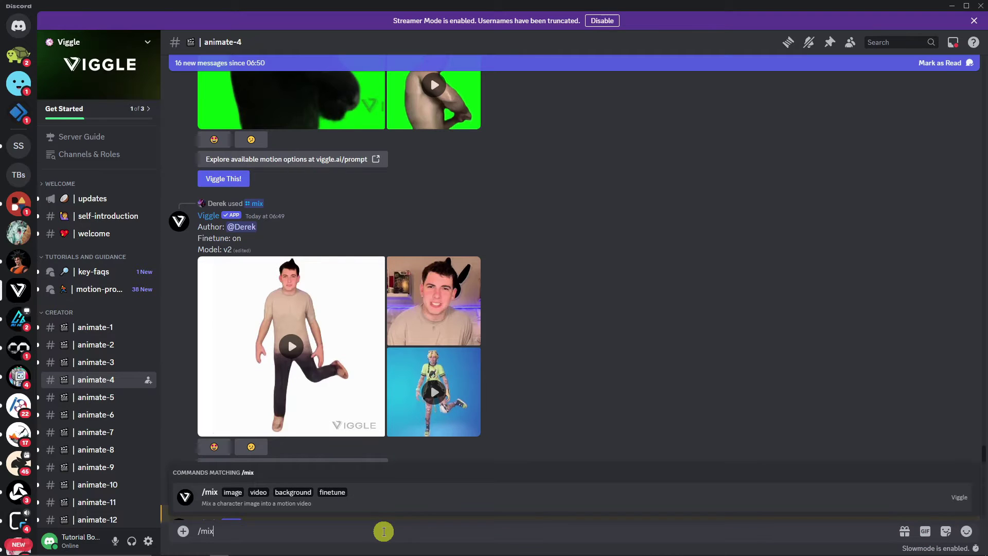
pyautogui.press('Return')
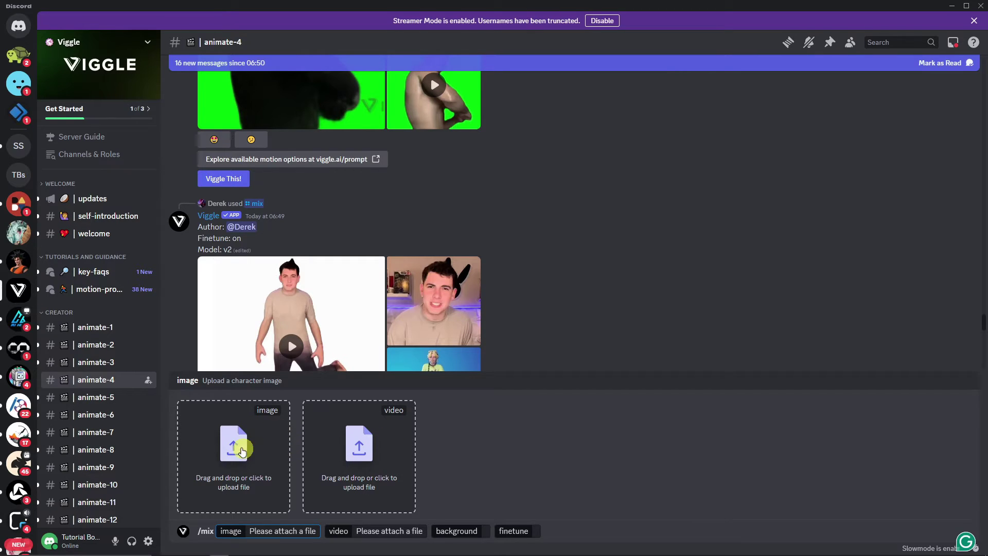
pyautogui.click(242, 452)
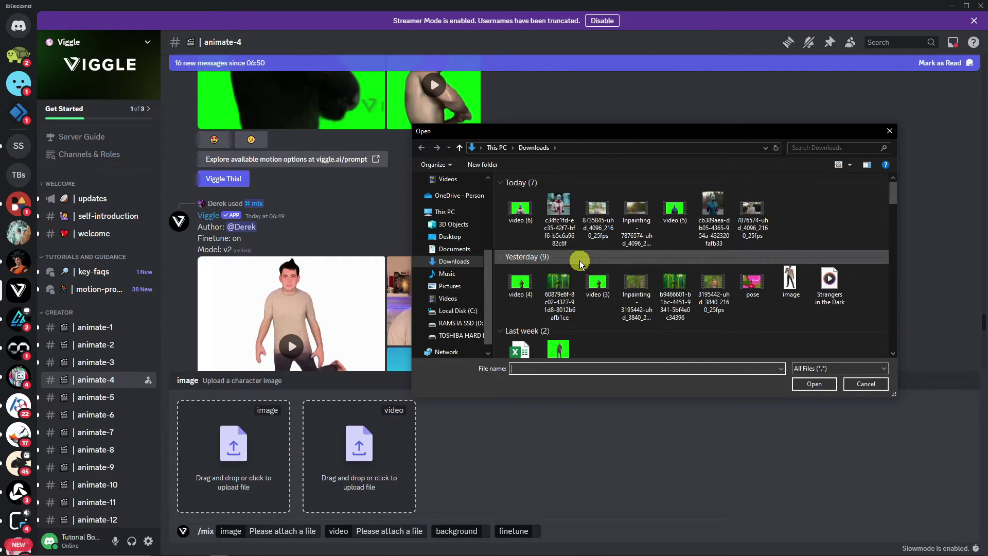
pyautogui.doubleClick(790, 278)
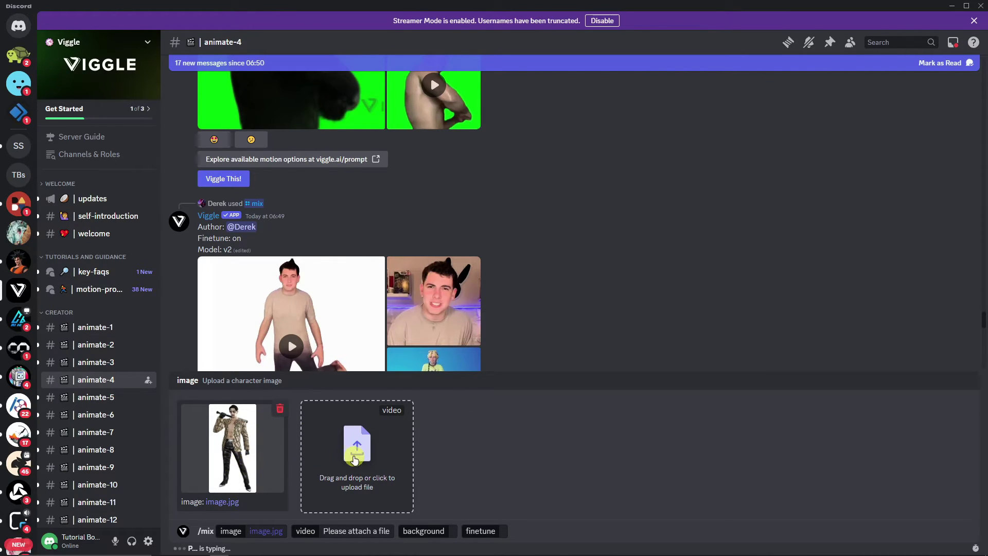
pyautogui.click(356, 456)
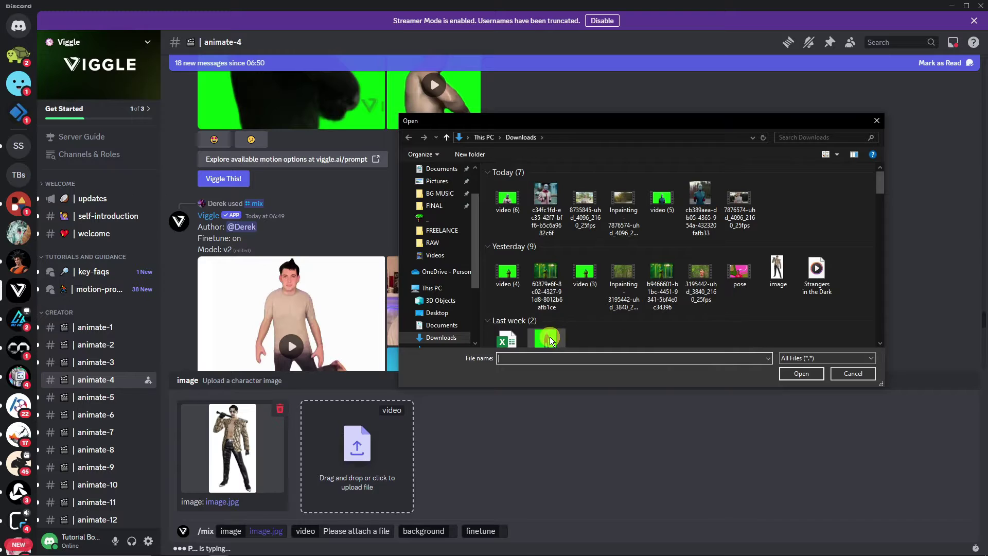
pyautogui.scroll(-1, 549, 339)
pyautogui.doubleClick(549, 336)
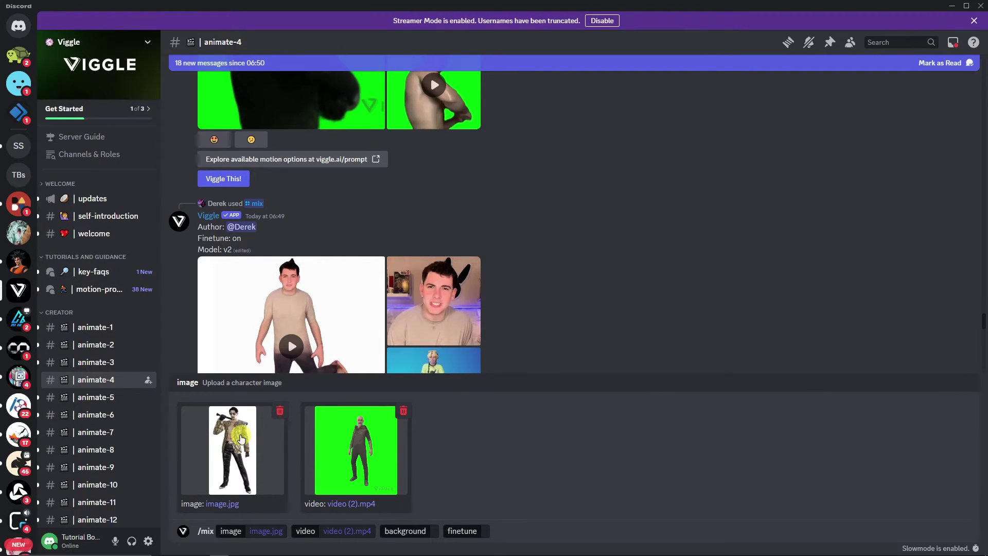
# Preview video (2).mp4 in Media Player, playing then pausing the green-screen motion clip.
pyautogui.click(388, 461)
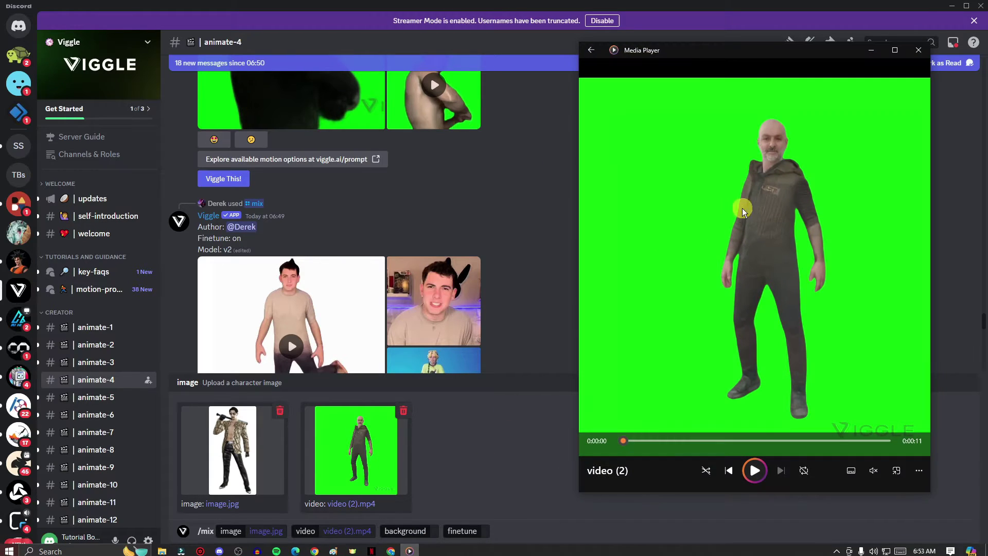
pyautogui.moveTo(710, 48); pyautogui.dragTo(592, 103)
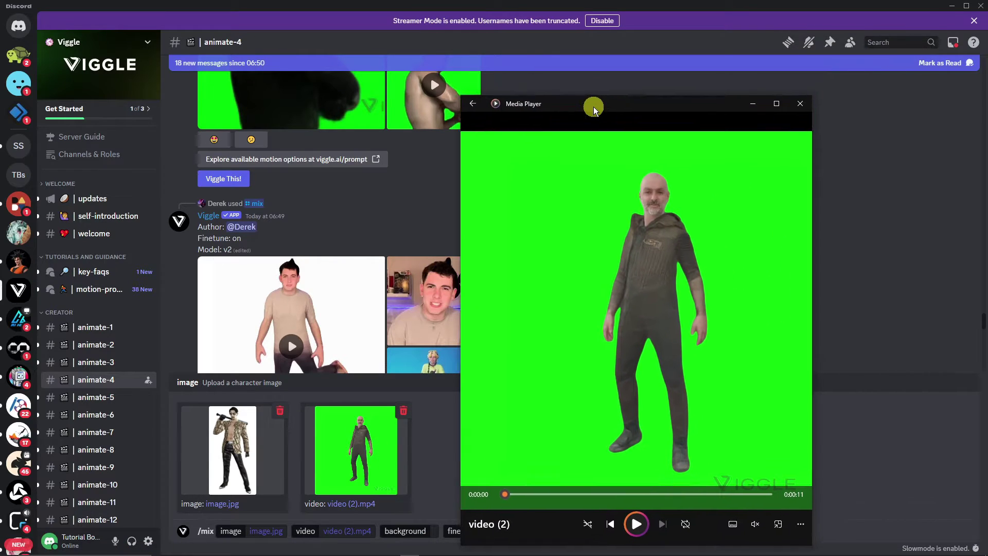
pyautogui.click(635, 525)
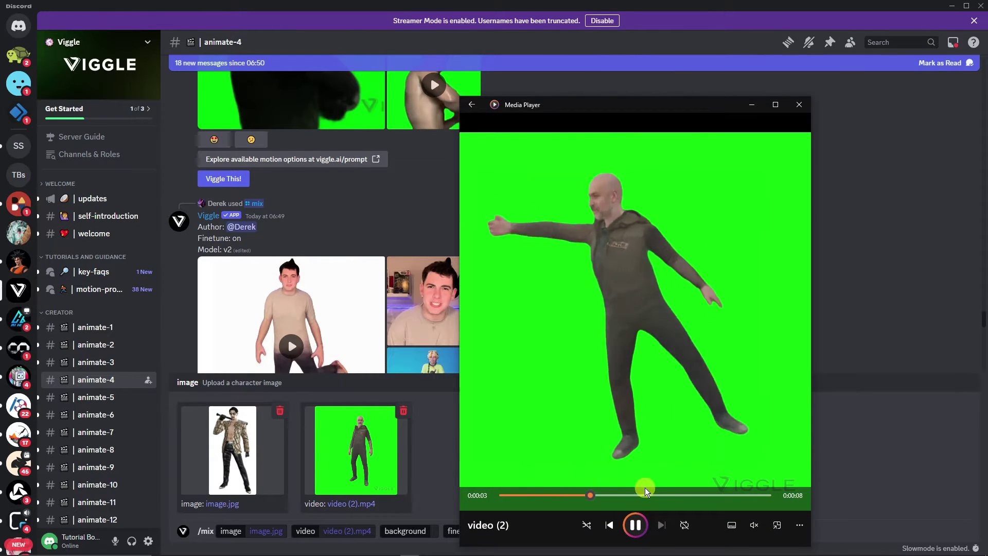
pyautogui.click(637, 526)
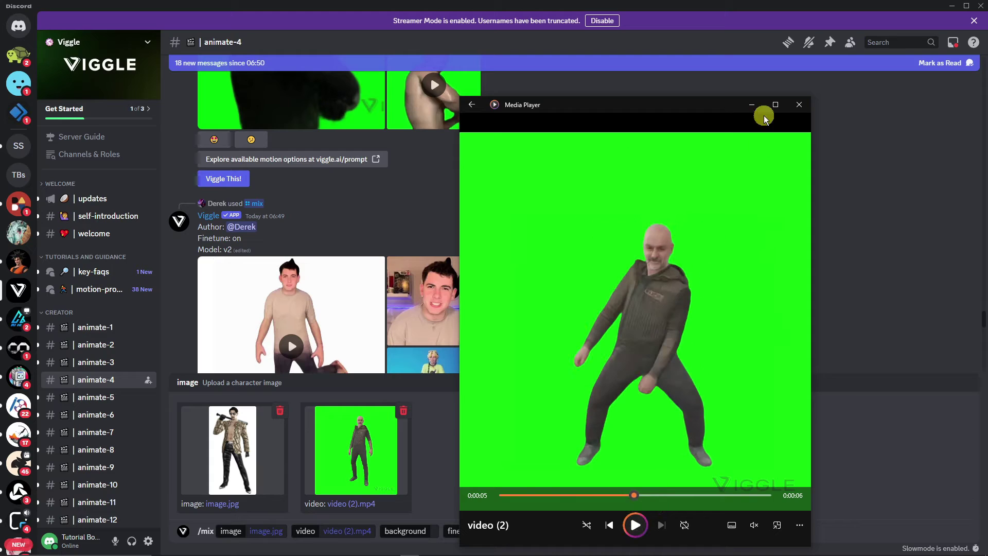
# Set the /mix background to Green and finetune to On, then send the request.
pyautogui.click(752, 104)
pyautogui.click(431, 531)
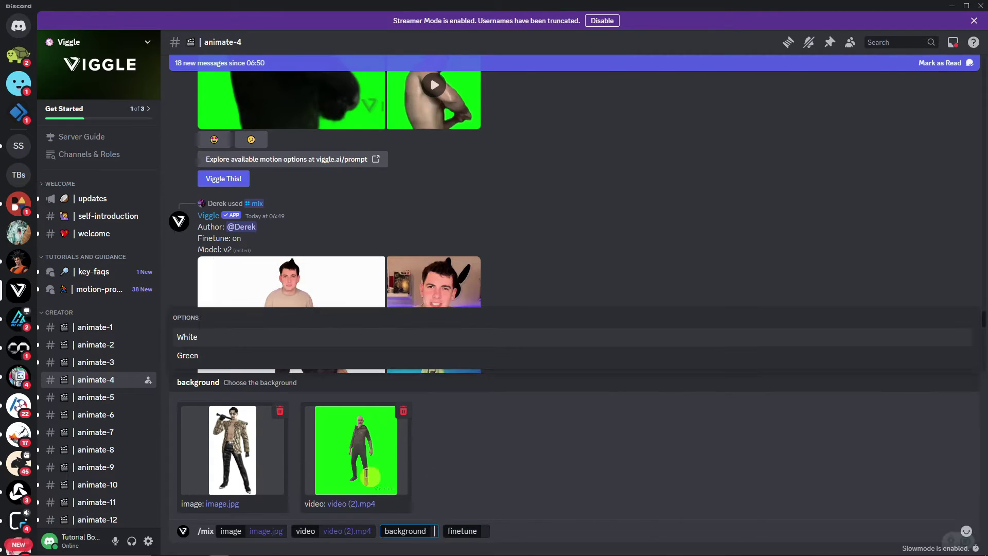
pyautogui.click(206, 357)
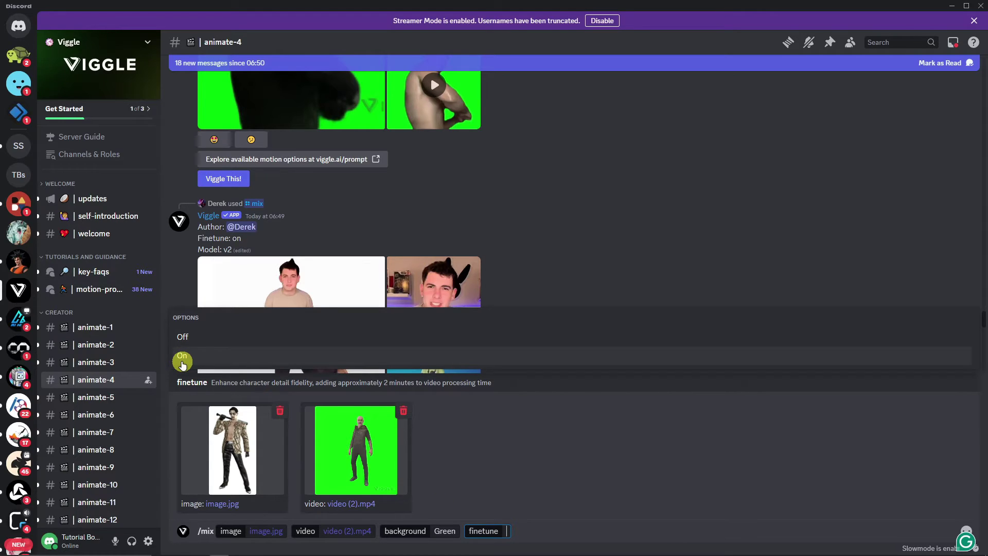
pyautogui.click(182, 360)
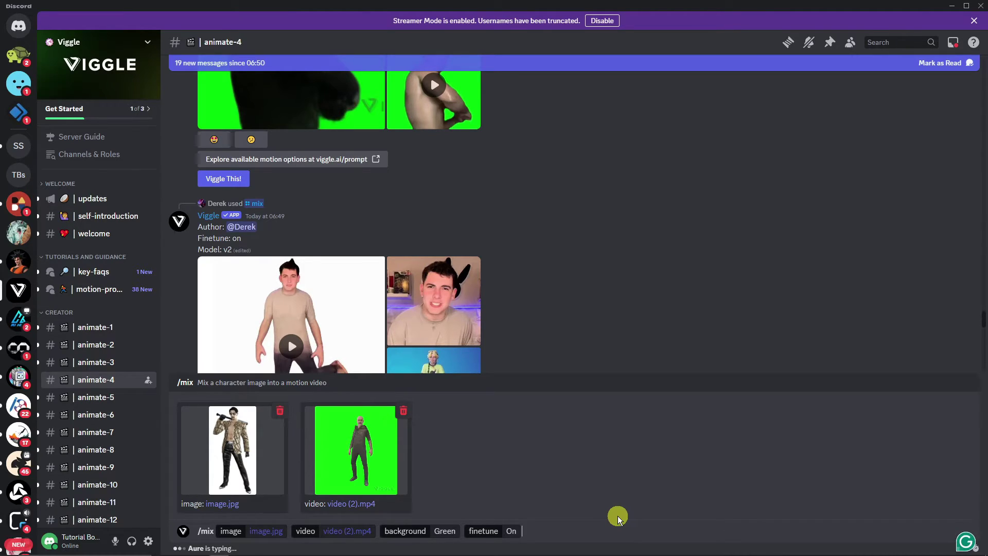
pyautogui.press('Return')
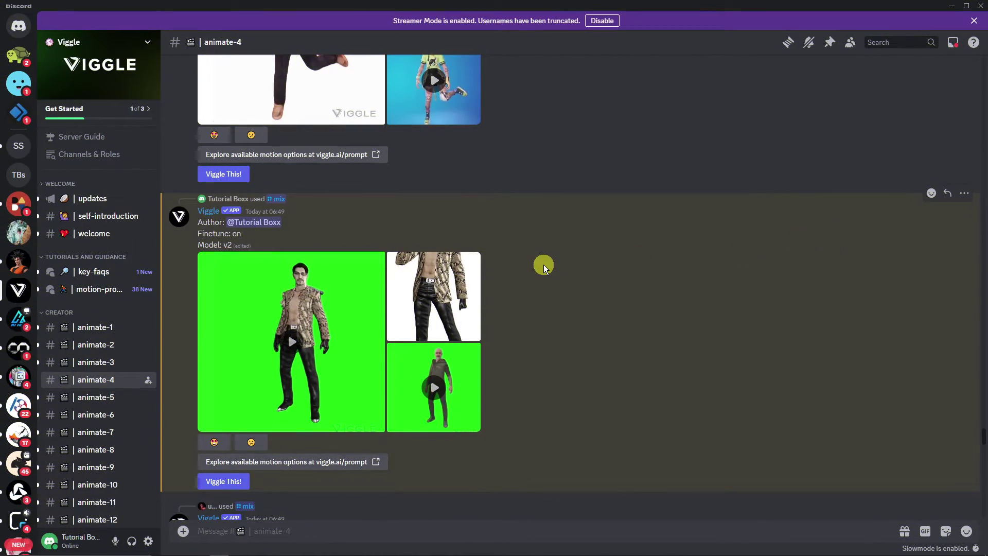
pyautogui.click(407, 279)
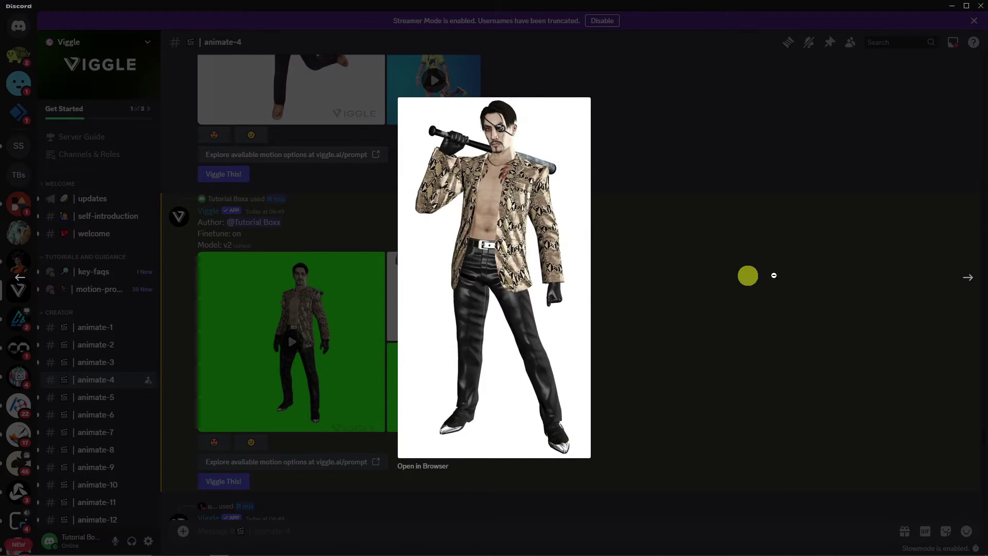
pyautogui.click(969, 276)
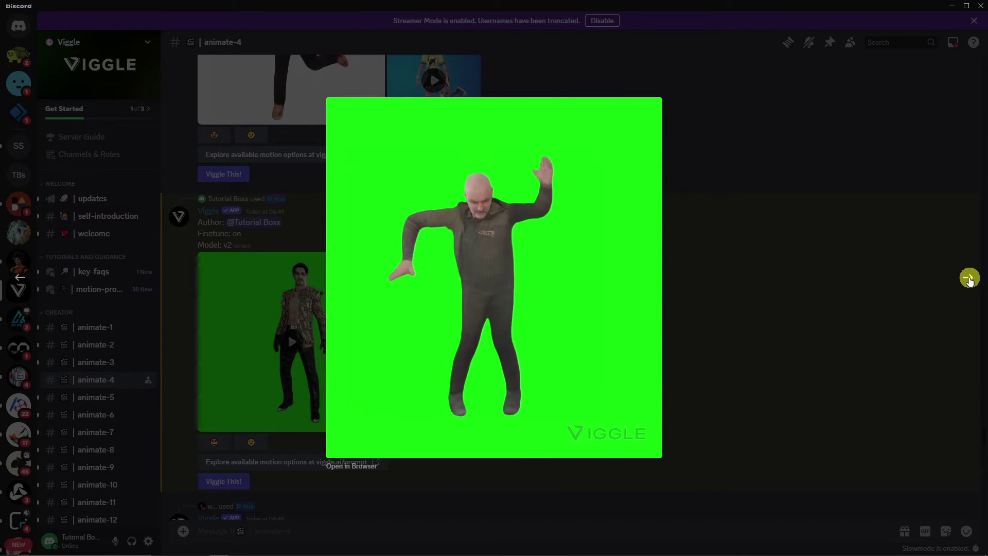
pyautogui.click(969, 278)
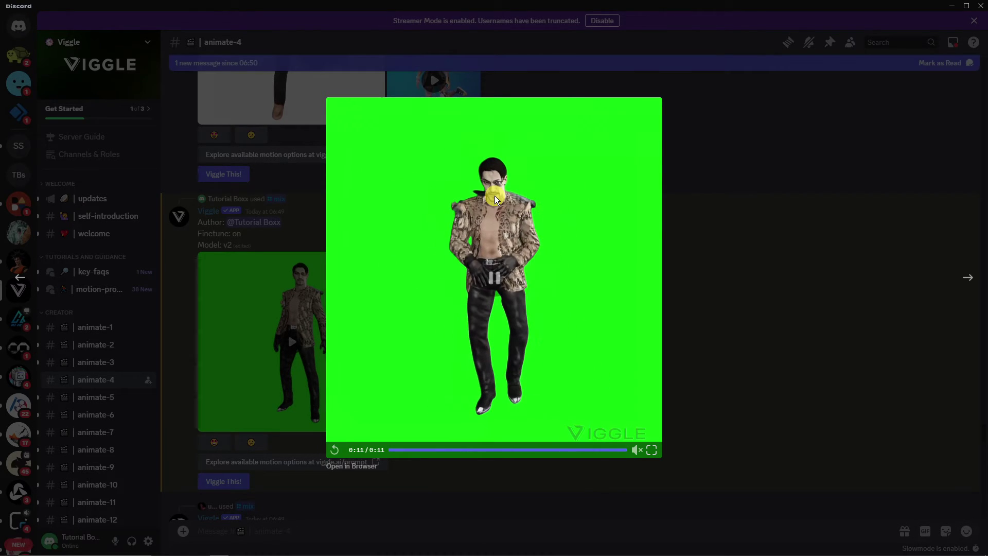
pyautogui.click(335, 450)
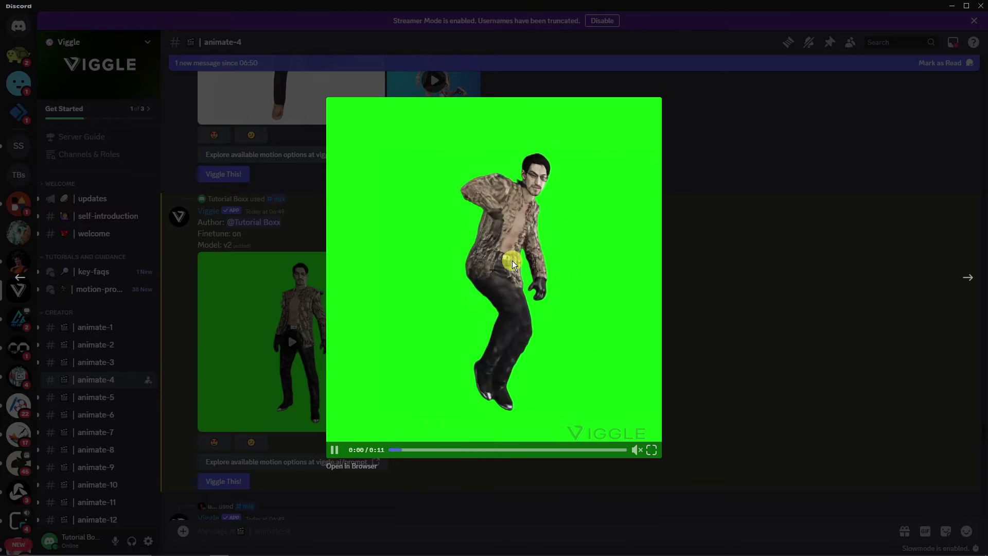
pyautogui.click(882, 221)
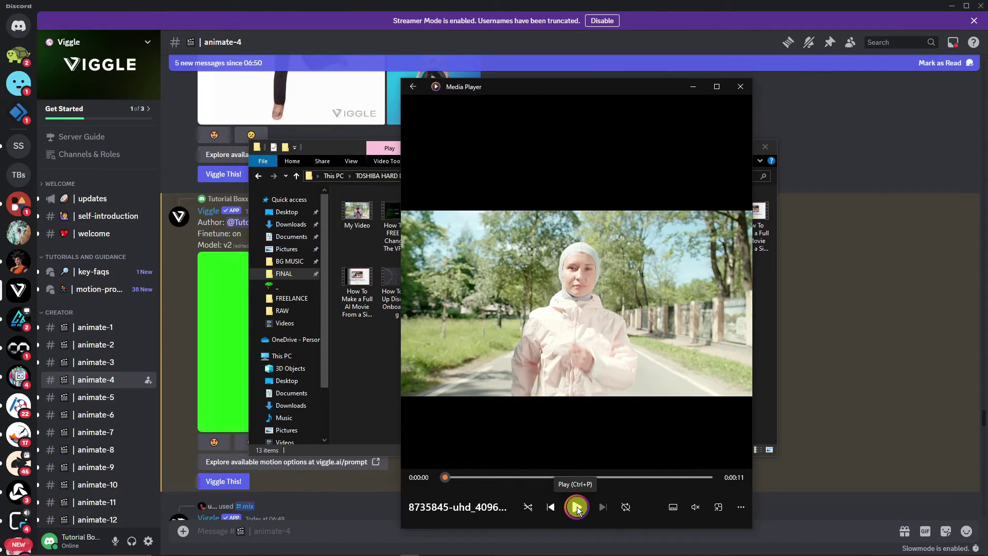
# Play and pause My Video of the alien runner, then close Media Player.
pyautogui.click(577, 508)
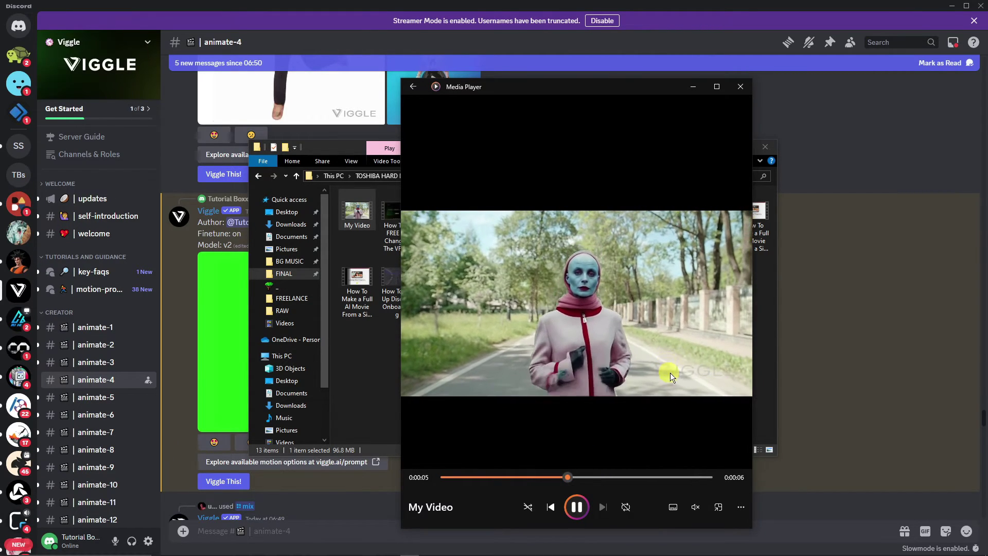
pyautogui.click(577, 507)
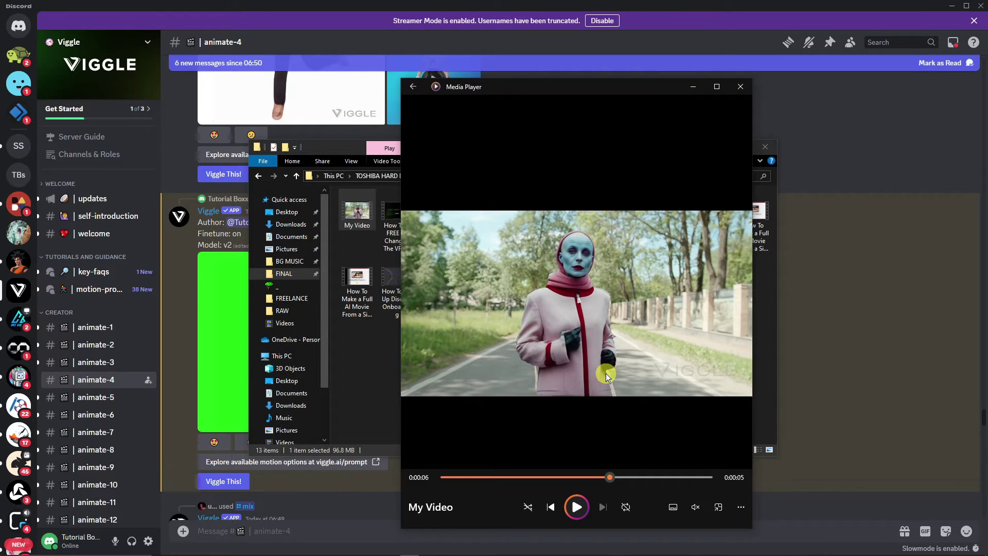
pyautogui.click(741, 86)
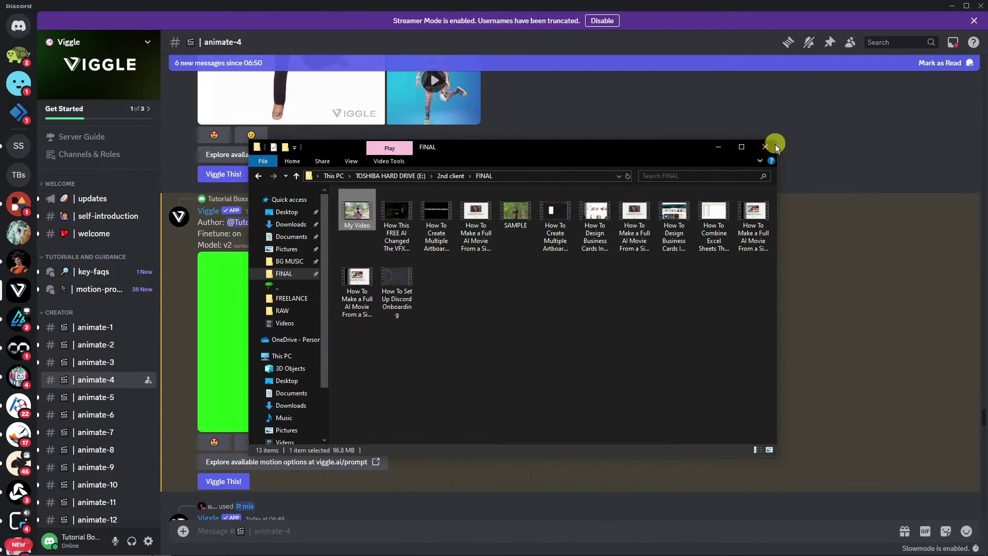
# Close the folder window, switch to the LensGo tab, and open Runway's Edit Videos tools.
pyautogui.click(773, 148)
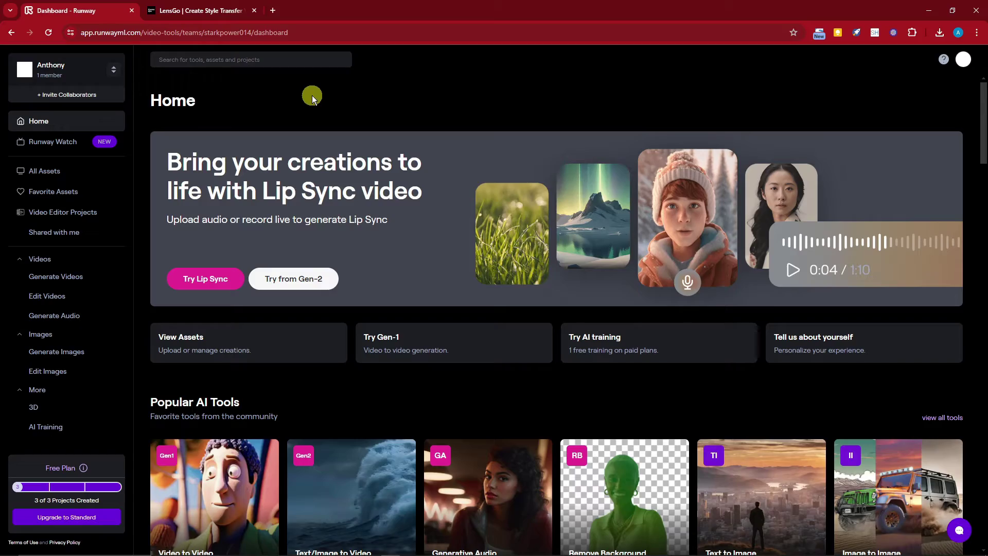
pyautogui.click(203, 6)
pyautogui.click(79, 298)
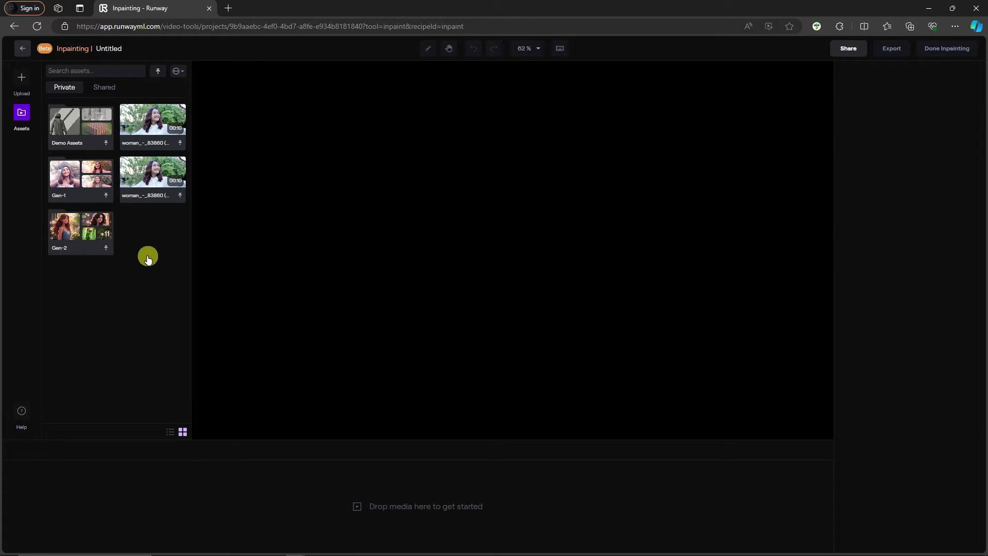
# Upload 8735845-uhd_4096_2160_25fps from Downloads into the Inpainting project.
pyautogui.click(23, 84)
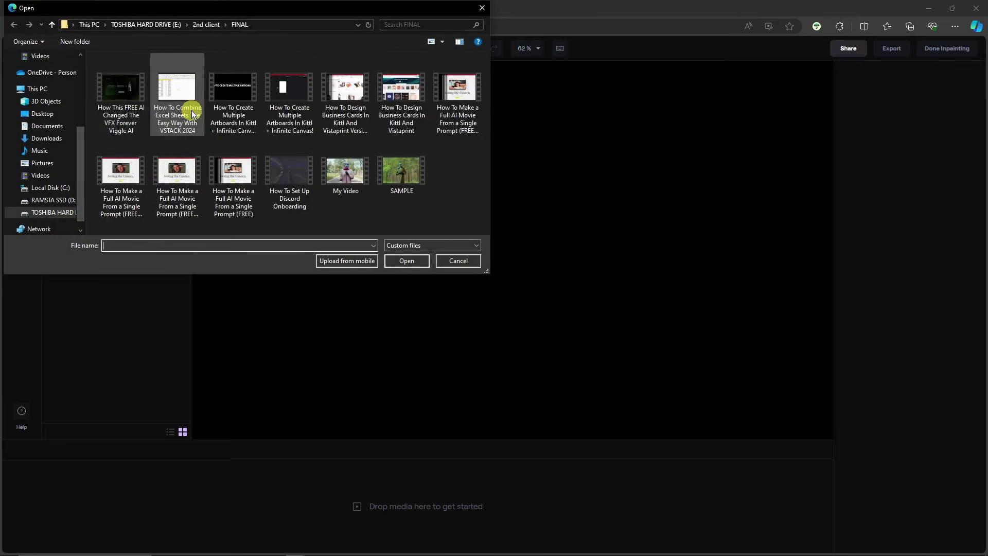
pyautogui.scroll(3, 41, 119)
pyautogui.scroll(1, 46, 110)
pyautogui.click(45, 88)
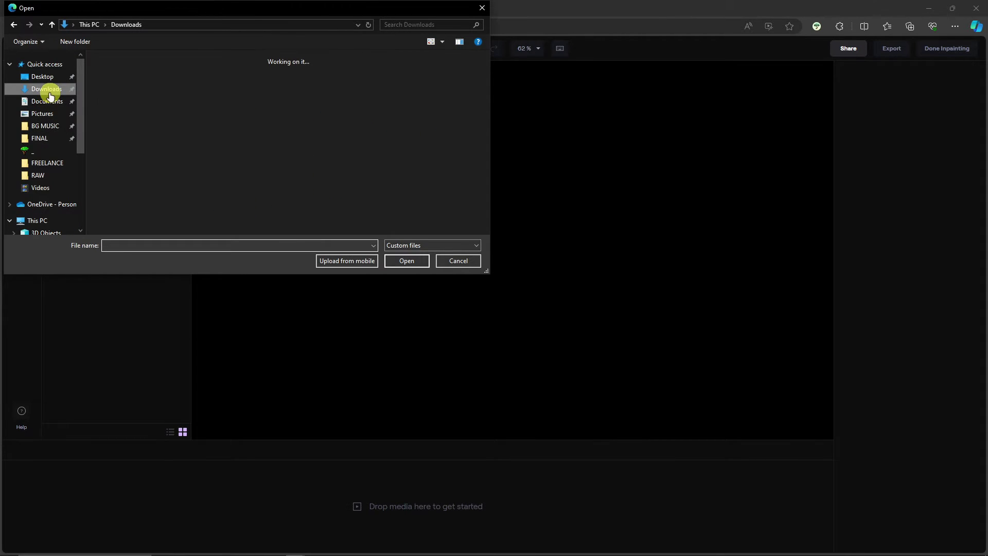
pyautogui.doubleClick(159, 105)
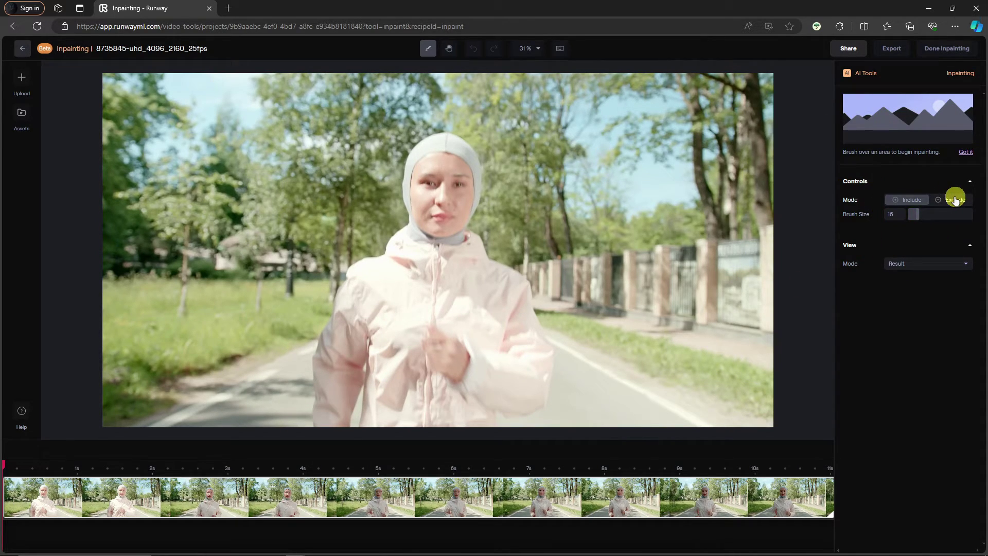
# Mask the whole jogging woman in Include mode and run inpainting to remove her.
pyautogui.click(910, 200)
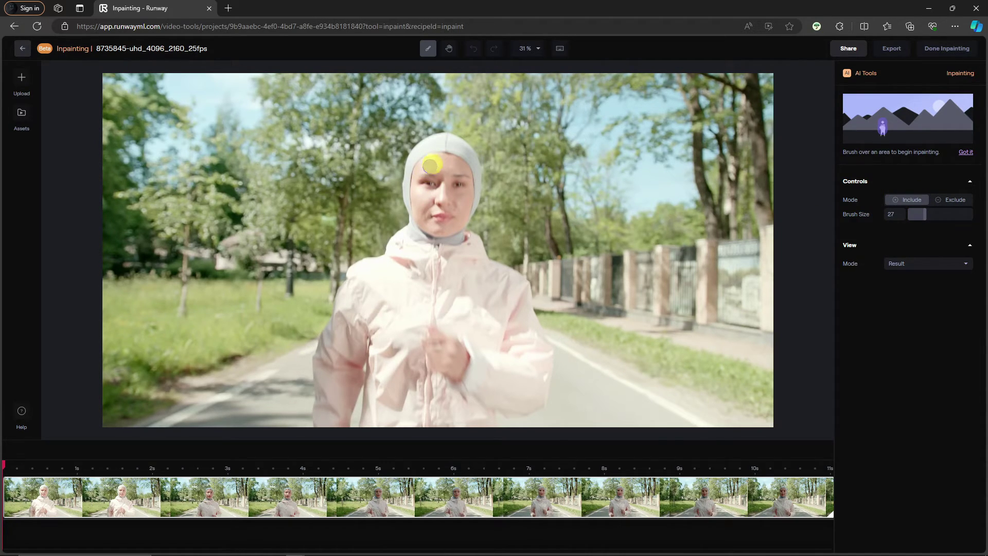
pyautogui.moveTo(447, 138)
pyautogui.mouseDown()
pyautogui.moveTo(424, 144)
pyautogui.moveTo(408, 175)
pyautogui.mouseUp()
pyautogui.moveTo(467, 200)
pyautogui.mouseDown()
pyautogui.moveTo(462, 150)
pyautogui.moveTo(450, 138)
pyautogui.moveTo(472, 165)
pyautogui.moveTo(474, 179)
pyautogui.moveTo(460, 147)
pyautogui.moveTo(472, 201)
pyautogui.moveTo(444, 199)
pyautogui.moveTo(447, 168)
pyautogui.moveTo(454, 181)
pyautogui.moveTo(439, 151)
pyautogui.moveTo(423, 187)
pyautogui.moveTo(447, 149)
pyautogui.moveTo(459, 174)
pyautogui.moveTo(450, 193)
pyautogui.moveTo(422, 197)
pyautogui.moveTo(447, 204)
pyautogui.moveTo(449, 224)
pyautogui.moveTo(421, 234)
pyautogui.moveTo(396, 268)
pyautogui.moveTo(388, 254)
pyautogui.moveTo(341, 300)
pyautogui.mouseUp()
pyautogui.moveTo(374, 266)
pyautogui.mouseDown()
pyautogui.moveTo(354, 331)
pyautogui.moveTo(324, 357)
pyautogui.moveTo(335, 335)
pyautogui.moveTo(319, 374)
pyautogui.moveTo(340, 416)
pyautogui.moveTo(354, 346)
pyautogui.moveTo(355, 357)
pyautogui.moveTo(362, 351)
pyautogui.moveTo(323, 400)
pyautogui.moveTo(379, 281)
pyautogui.moveTo(368, 280)
pyautogui.moveTo(418, 247)
pyautogui.moveTo(430, 281)
pyautogui.moveTo(396, 294)
pyautogui.moveTo(409, 306)
pyautogui.moveTo(385, 320)
pyautogui.moveTo(376, 312)
pyautogui.moveTo(388, 337)
pyautogui.moveTo(408, 330)
pyautogui.moveTo(462, 239)
pyautogui.moveTo(475, 242)
pyautogui.moveTo(466, 239)
pyautogui.moveTo(445, 264)
pyautogui.moveTo(412, 236)
pyautogui.moveTo(399, 241)
pyautogui.moveTo(457, 259)
pyautogui.moveTo(472, 284)
pyautogui.moveTo(473, 321)
pyautogui.moveTo(451, 357)
pyautogui.moveTo(446, 316)
pyautogui.moveTo(472, 246)
pyautogui.moveTo(489, 278)
pyautogui.moveTo(490, 262)
pyautogui.moveTo(520, 285)
pyautogui.moveTo(543, 375)
pyautogui.moveTo(539, 403)
pyautogui.moveTo(477, 396)
pyautogui.moveTo(462, 356)
pyautogui.moveTo(488, 303)
pyautogui.moveTo(509, 299)
pyautogui.moveTo(507, 321)
pyautogui.moveTo(496, 322)
pyautogui.moveTo(534, 373)
pyautogui.moveTo(504, 346)
pyautogui.moveTo(511, 400)
pyautogui.moveTo(409, 311)
pyautogui.moveTo(380, 338)
pyautogui.moveTo(419, 387)
pyautogui.moveTo(360, 407)
pyautogui.moveTo(381, 393)
pyautogui.moveTo(379, 377)
pyautogui.moveTo(426, 353)
pyautogui.moveTo(407, 367)
pyautogui.moveTo(439, 370)
pyautogui.moveTo(485, 426)
pyautogui.mouseUp()
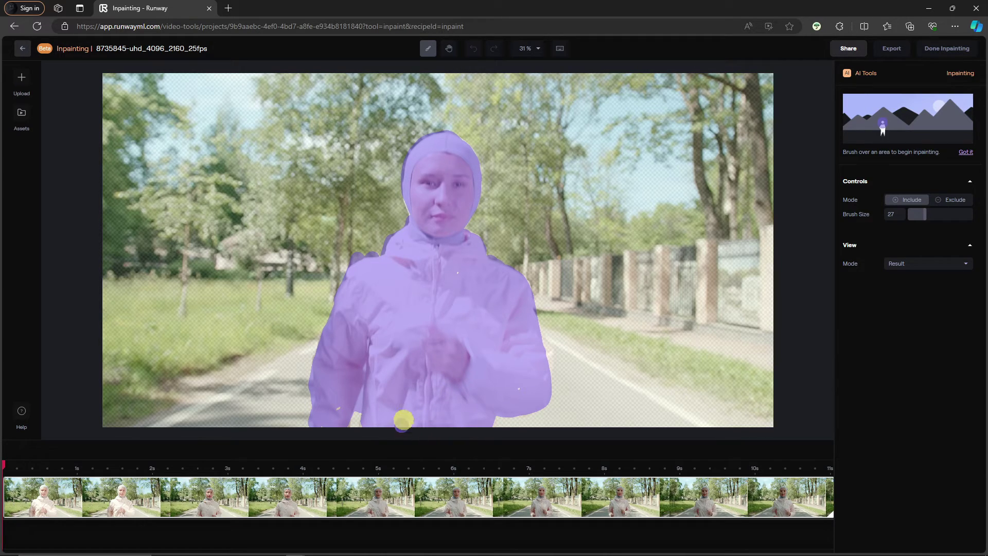
pyautogui.moveTo(348, 366)
pyautogui.mouseDown()
pyautogui.moveTo(368, 372)
pyautogui.moveTo(439, 275)
pyautogui.moveTo(467, 270)
pyautogui.moveTo(459, 261)
pyautogui.moveTo(467, 233)
pyautogui.moveTo(515, 389)
pyautogui.mouseUp()
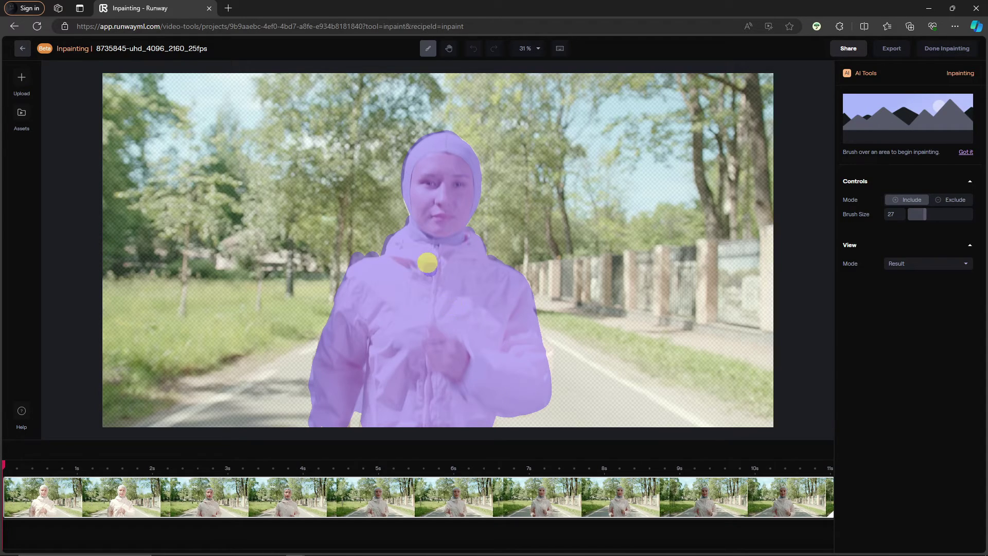
pyautogui.click(432, 179)
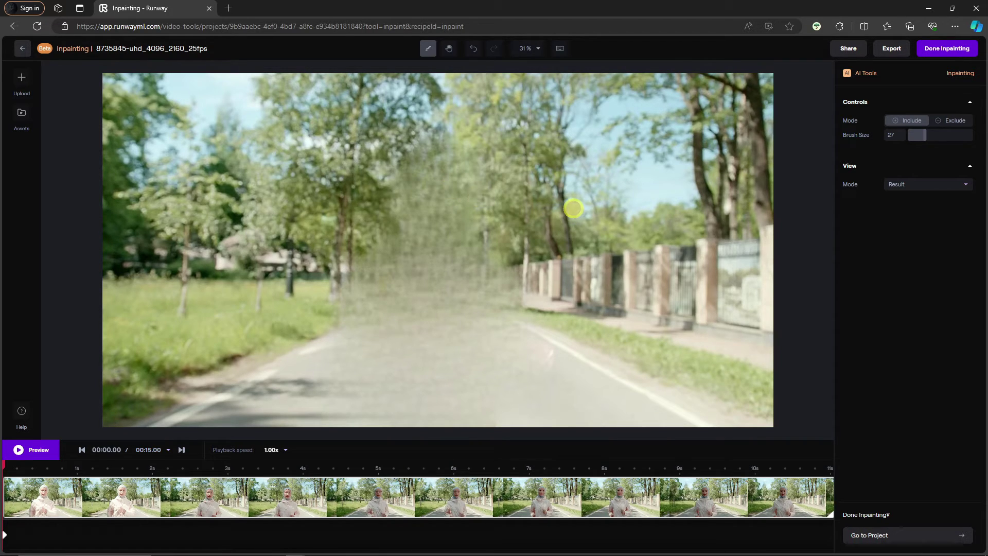
# Export the inpainted empty-road clip with Export Video.
pyautogui.click(898, 50)
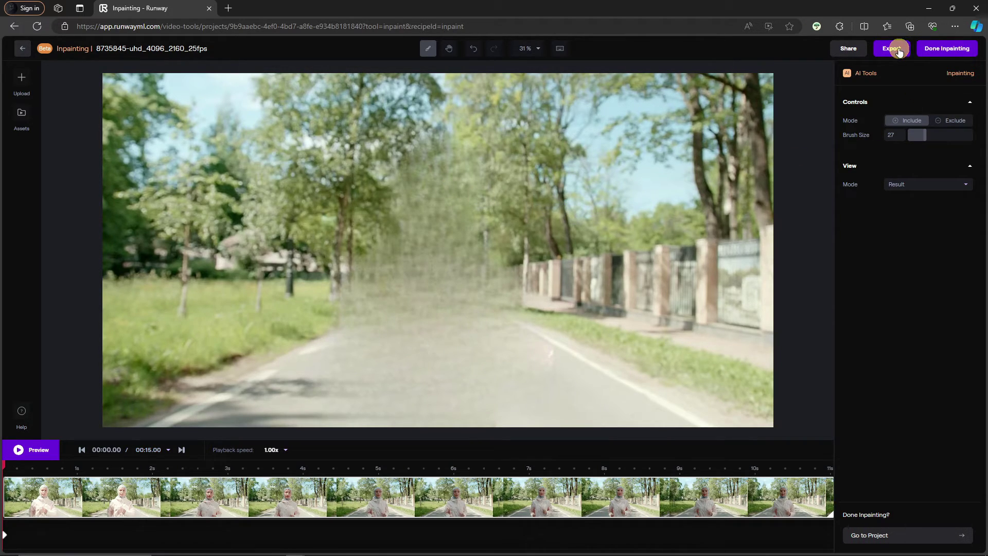
pyautogui.click(885, 236)
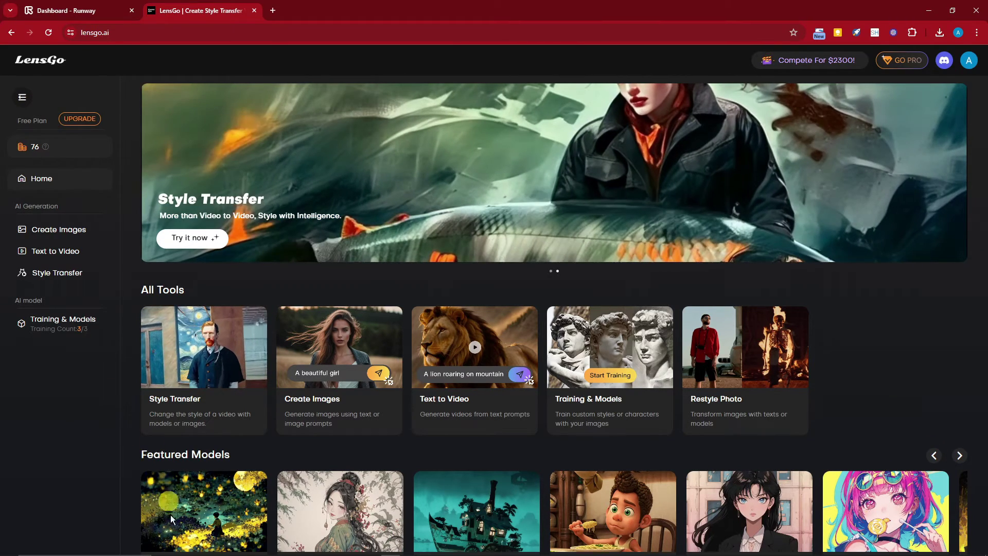
# Open the 8735845 clip from Downloads in Media Player and pause on the jogger.
pyautogui.click(162, 548)
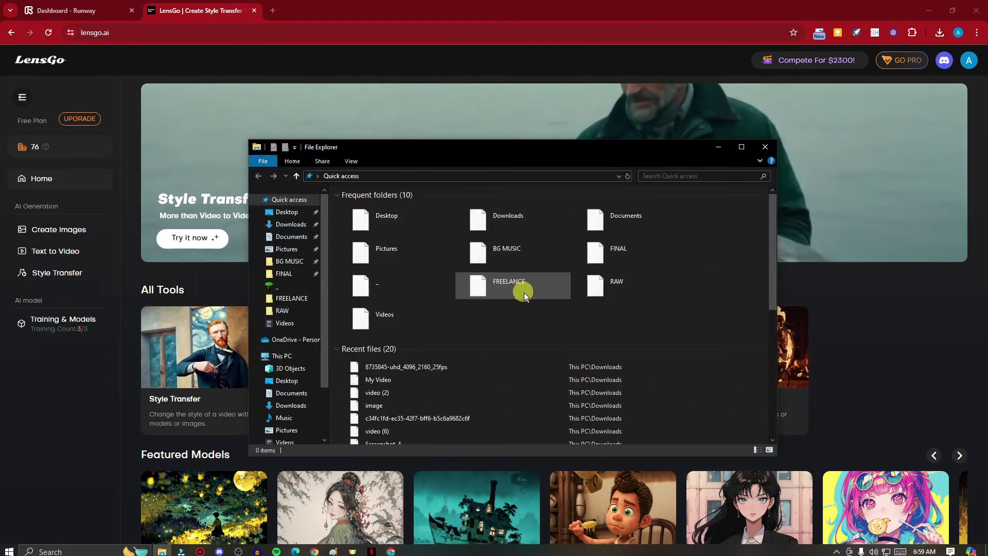
pyautogui.click(293, 226)
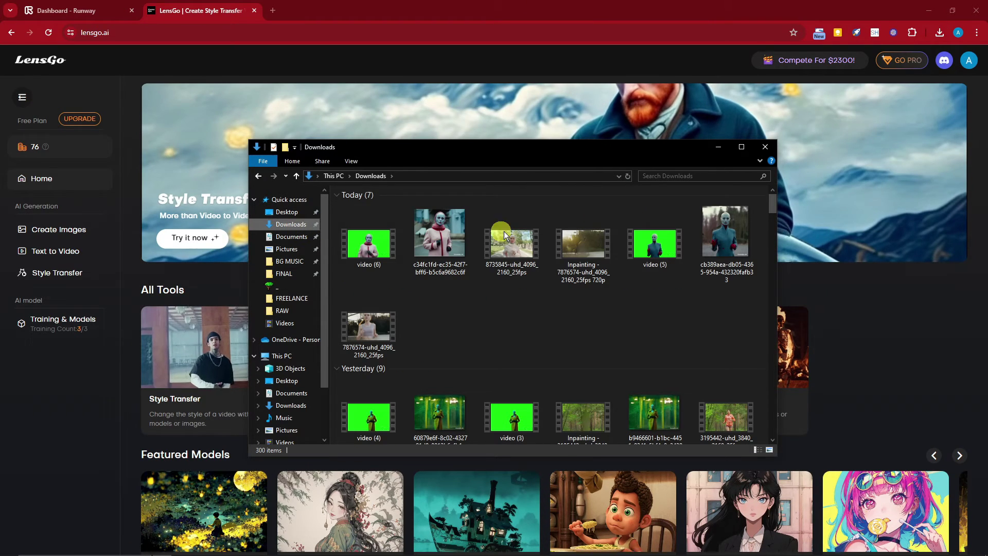
pyautogui.doubleClick(506, 232)
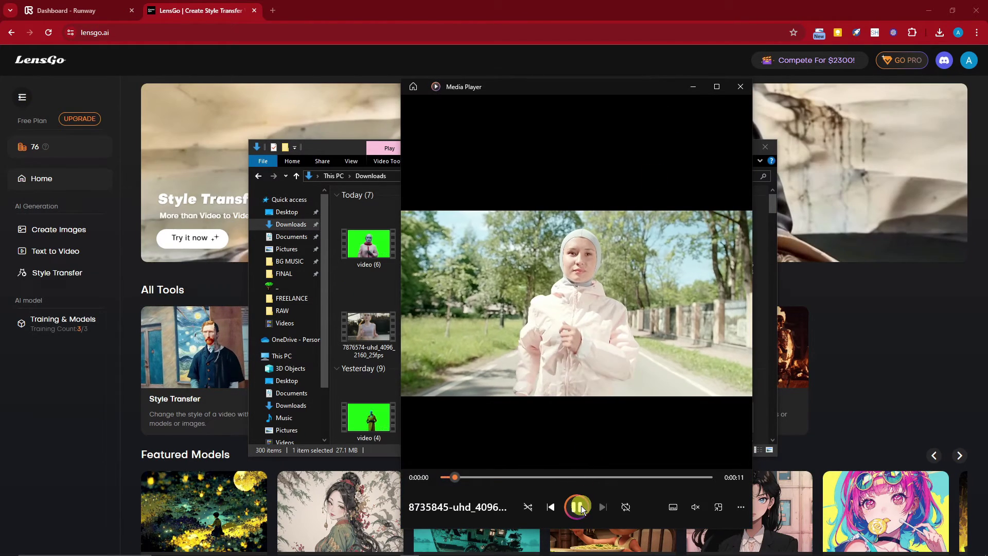
pyautogui.click(582, 506)
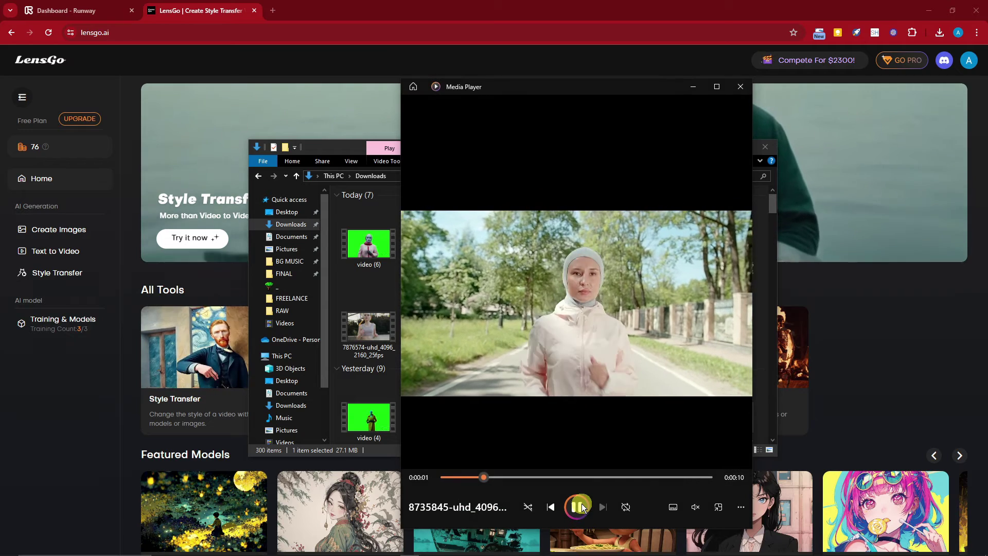
pyautogui.click(582, 504)
# Capture and save a square screenshot of the jogger, then close the player and folder.
pyautogui.press('Print')
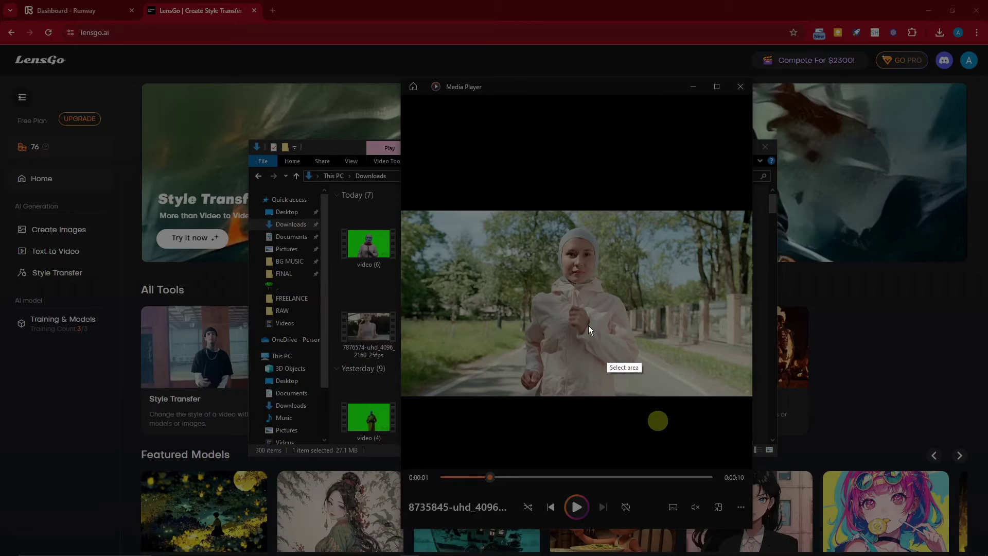
pyautogui.moveTo(481, 207); pyautogui.dragTo(672, 397)
pyautogui.click(650, 408)
pyautogui.click(308, 204)
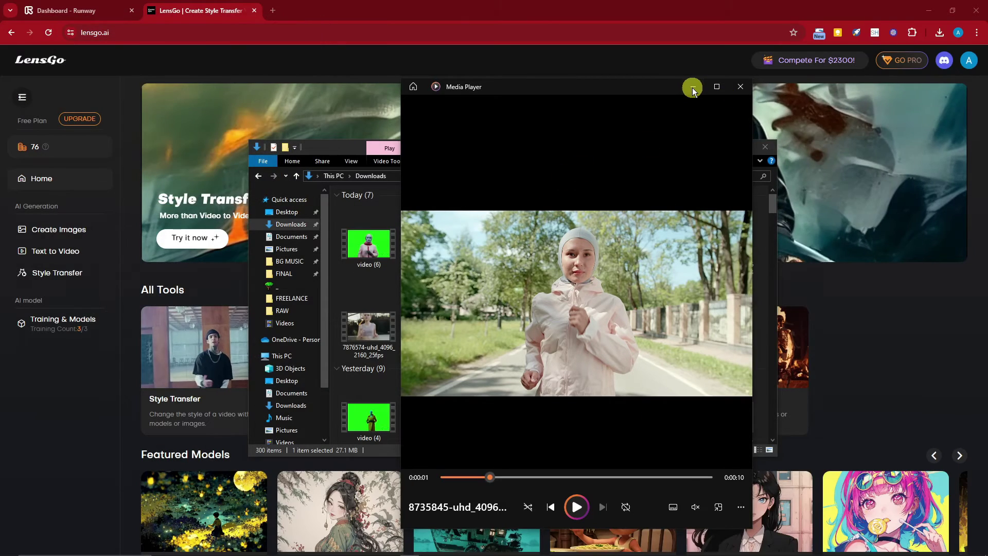
pyautogui.click(693, 86)
pyautogui.click(671, 154)
pyautogui.click(28, 423)
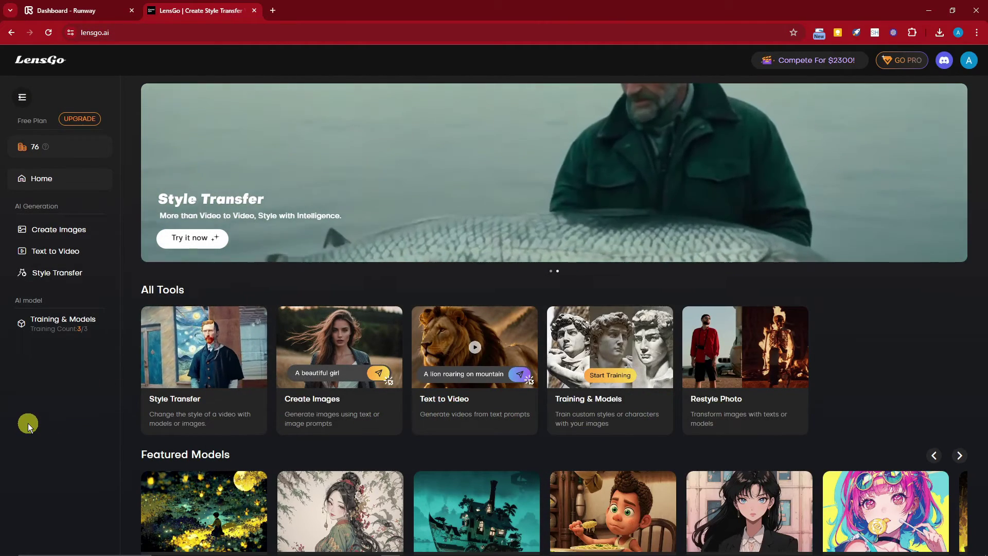
# In Create Images, replace the reference image with Screenshot_5.
pyautogui.click(71, 230)
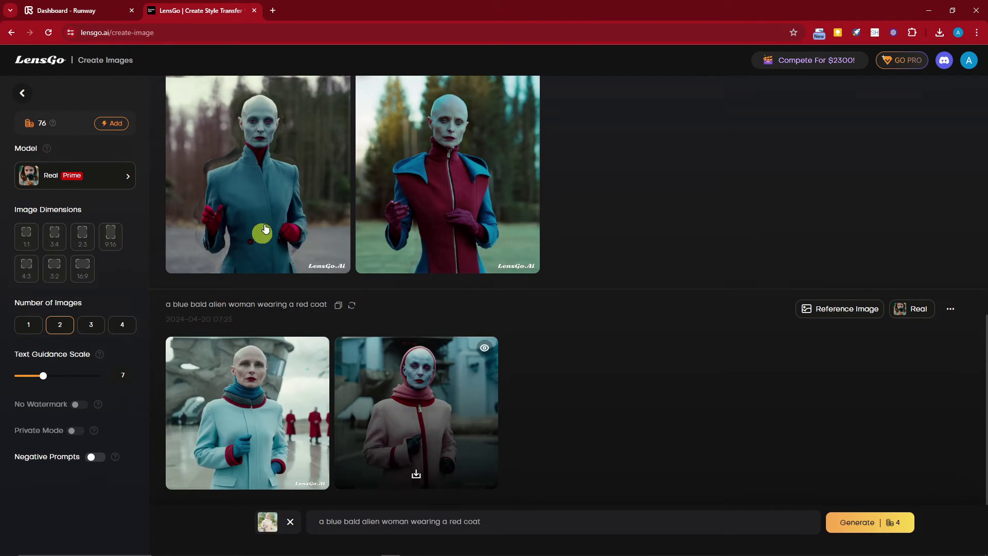
pyautogui.click(290, 522)
pyautogui.click(287, 523)
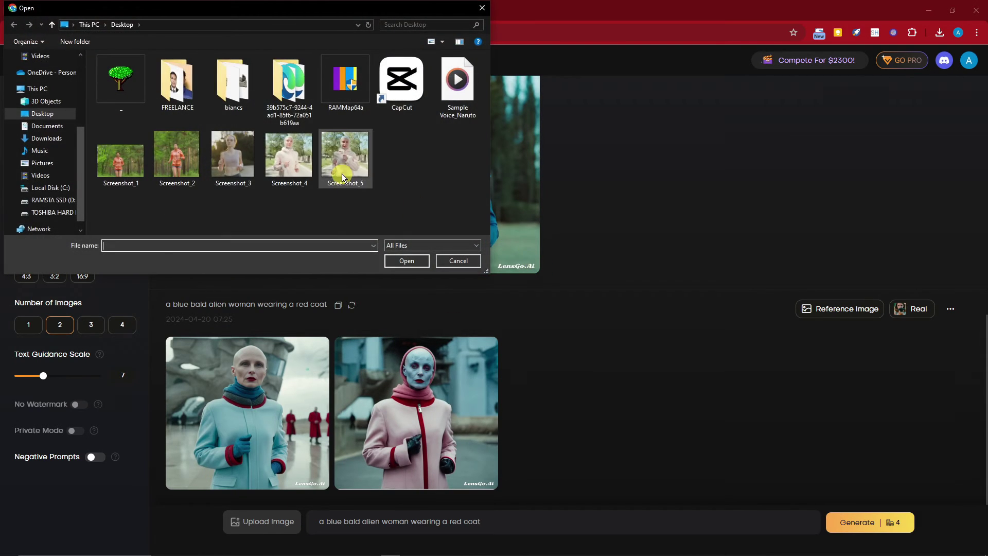
pyautogui.doubleClick(350, 161)
# Check the prompt 'a blue bald alien woman wearing a red coat' in the prompt box.
pyautogui.click(531, 522)
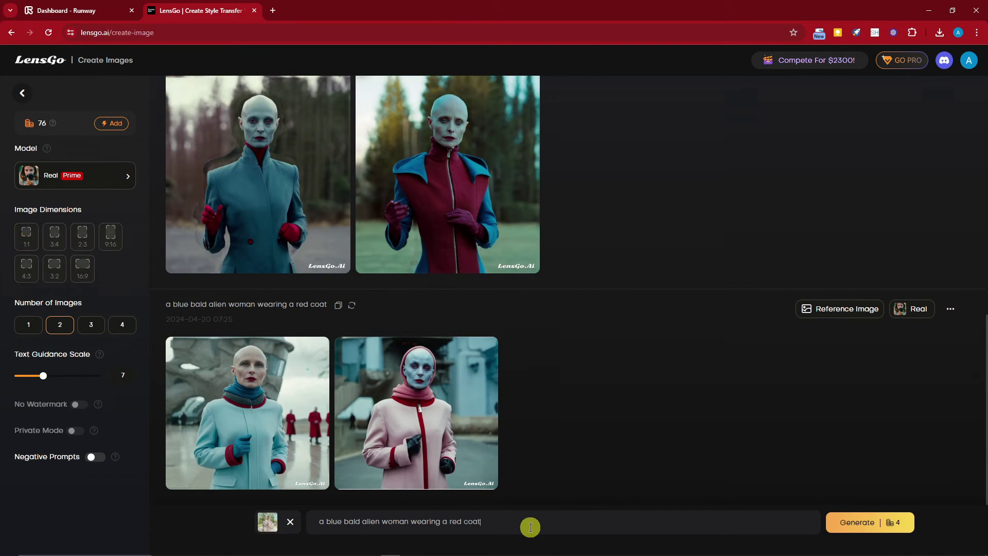
pyautogui.moveTo(486, 520); pyautogui.dragTo(304, 508)
pyautogui.click(456, 521)
pyautogui.tripleClick(484, 522)
pyautogui.moveTo(483, 522); pyautogui.dragTo(508, 524)
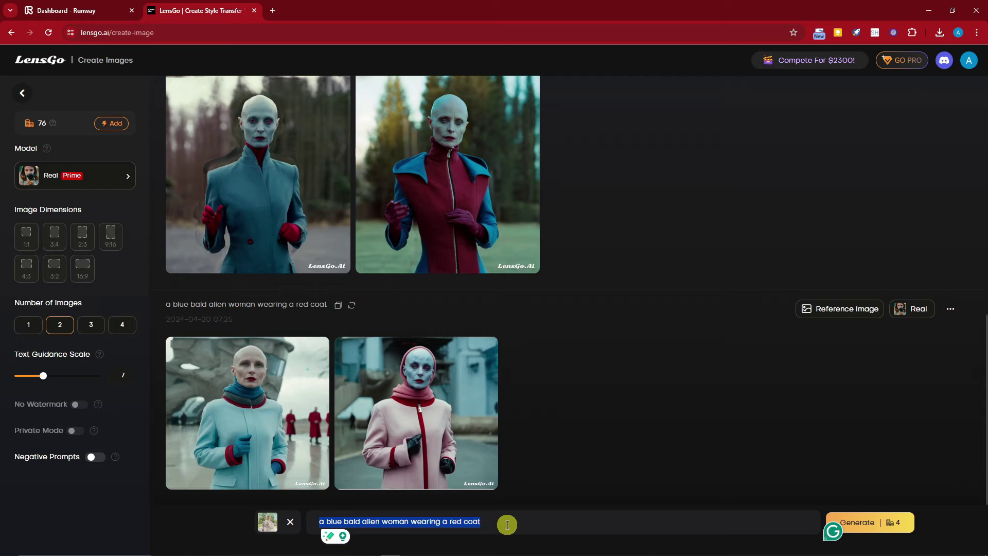
pyautogui.click(515, 524)
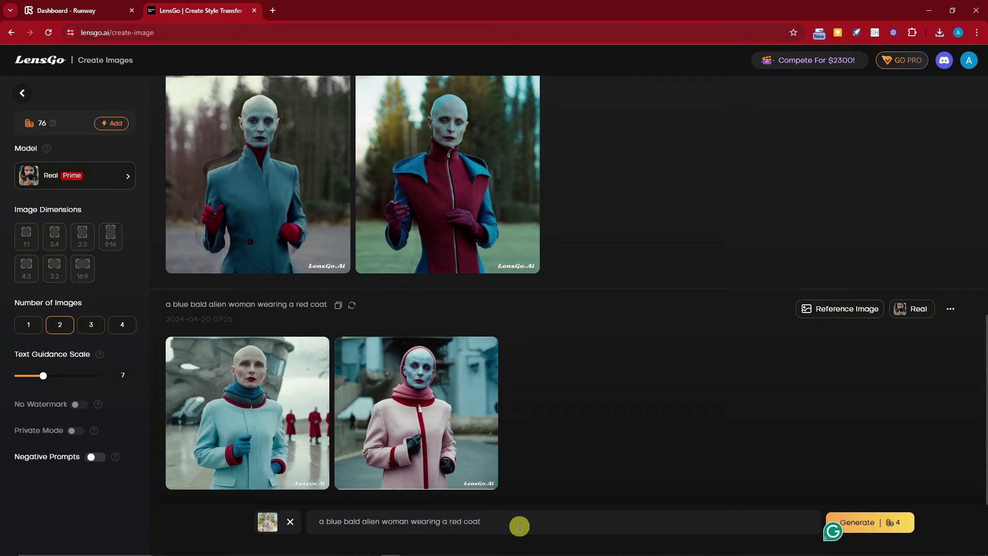
# Generate two more alien images in LensGo and preview the pink-coat result enlarged.
pyautogui.click(868, 526)
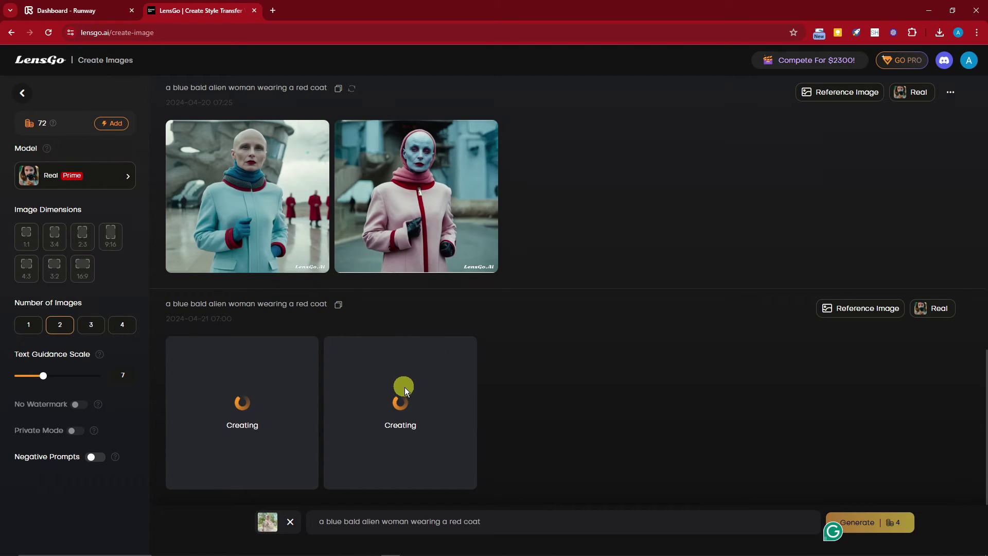
pyautogui.scroll(3, 470, 370)
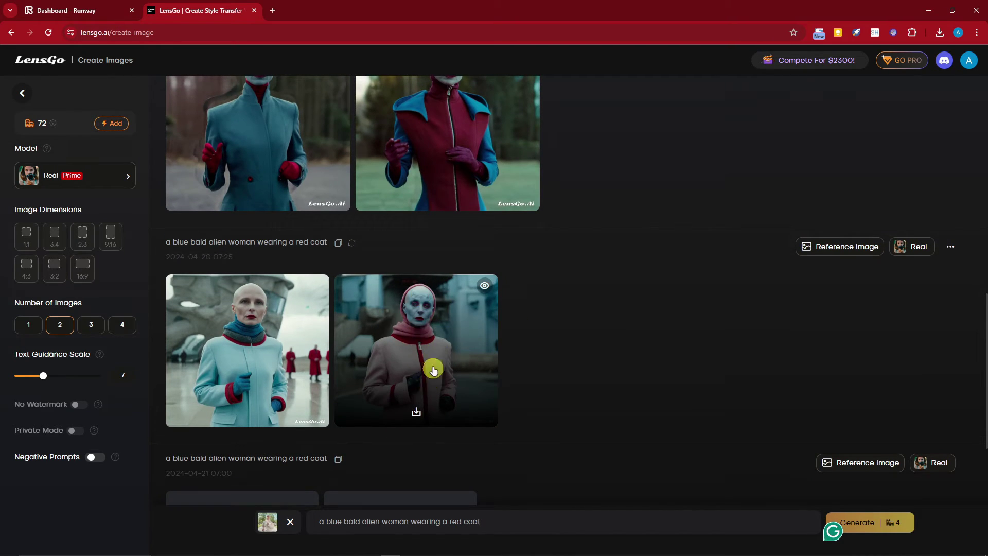
pyautogui.click(469, 307)
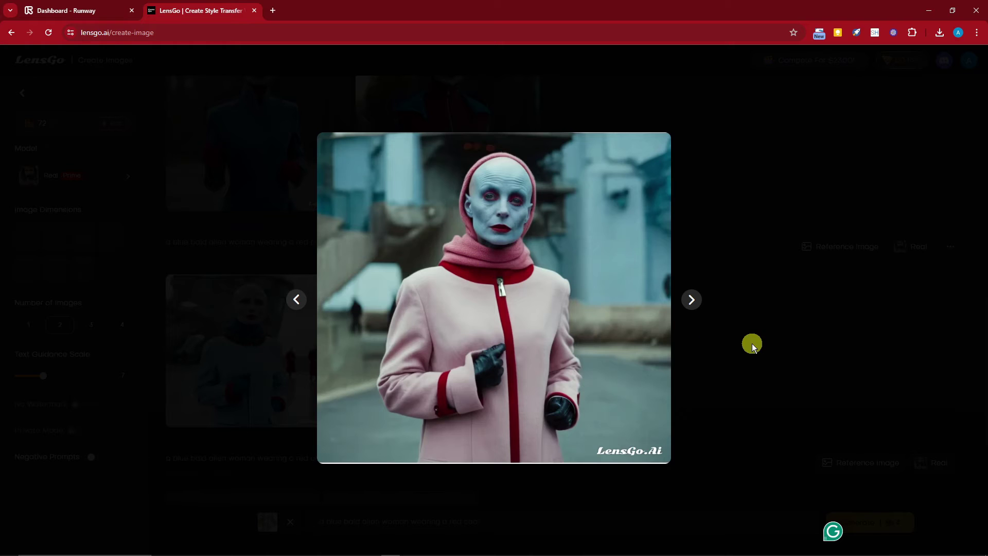
pyautogui.click(751, 344)
# Download the image of the blue-faced alien woman in the pink coat.
pyautogui.scroll(-1, 576, 344)
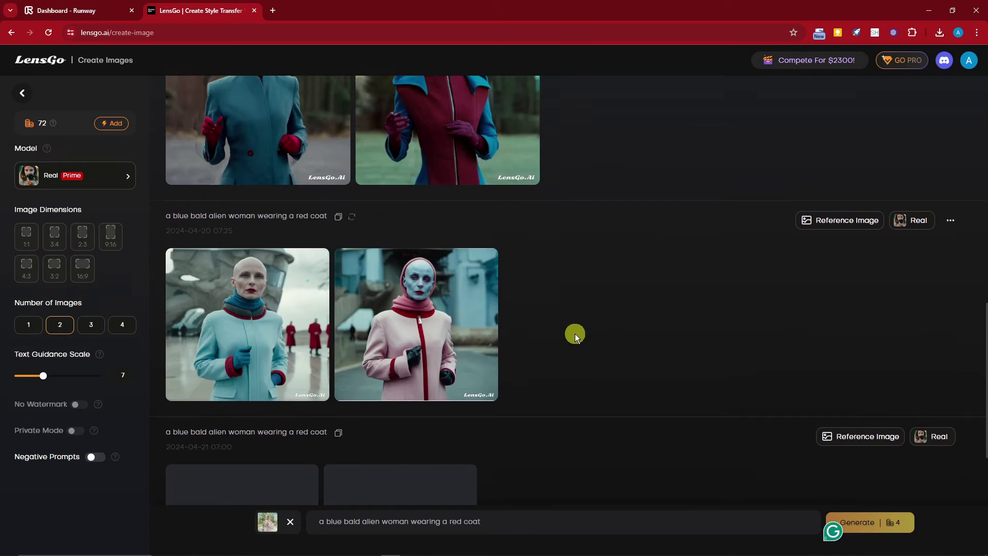
pyautogui.scroll(-2, 576, 333)
pyautogui.scroll(4, 574, 326)
pyautogui.scroll(-1, 573, 327)
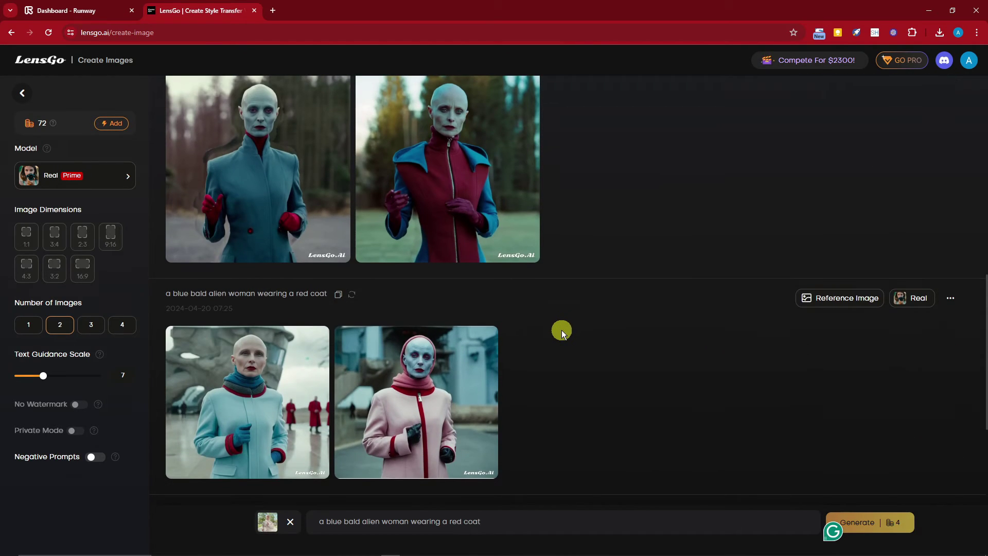
pyautogui.click(484, 395)
pyautogui.click(698, 387)
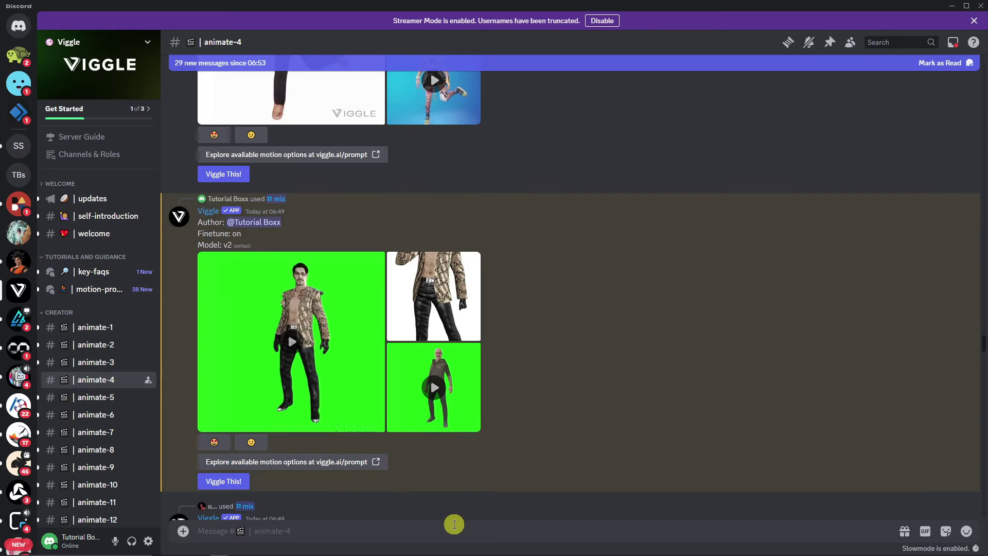
# Start a Viggle /mix command and attach the pink-coat alien image as the character.
pyautogui.click(453, 526)
pyautogui.write('/mix')
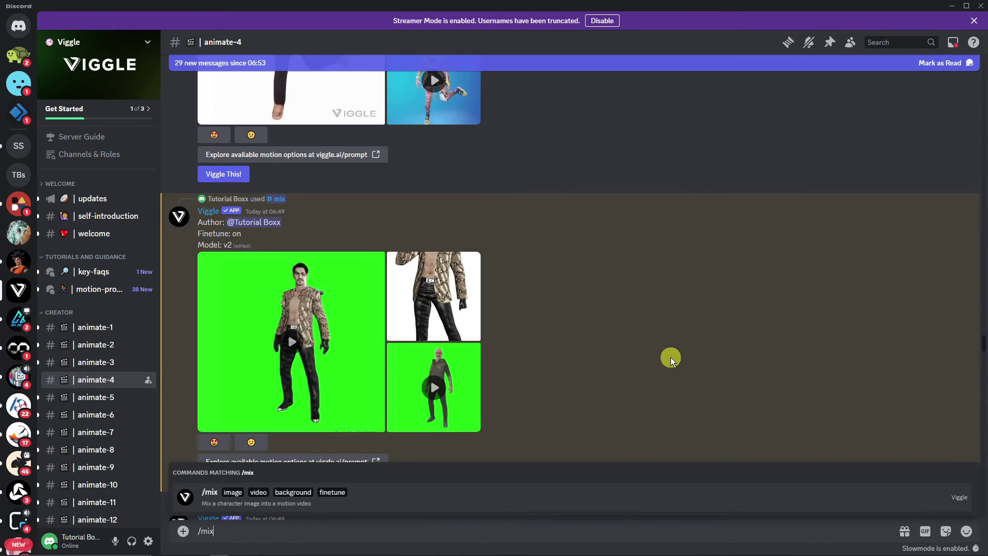
pyautogui.press('Return')
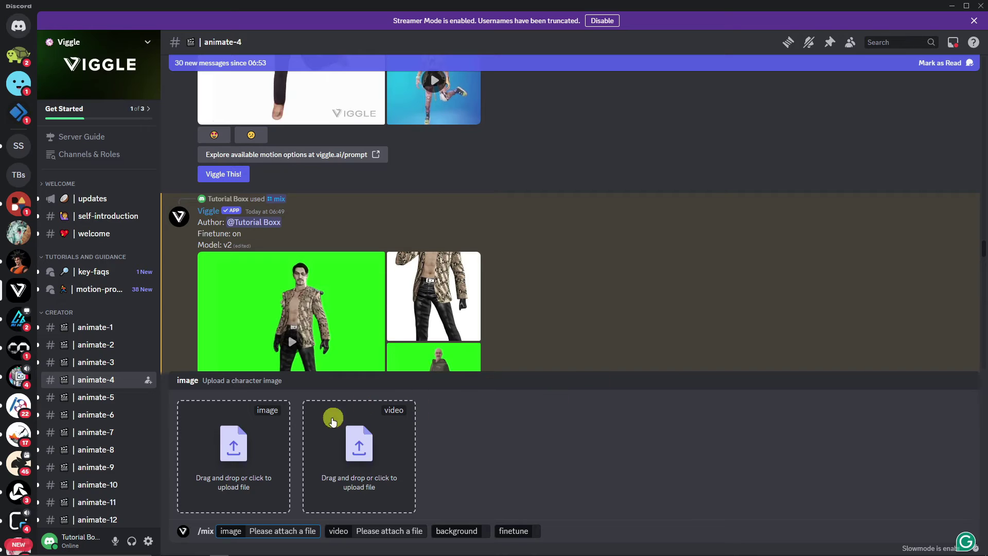
pyautogui.click(250, 455)
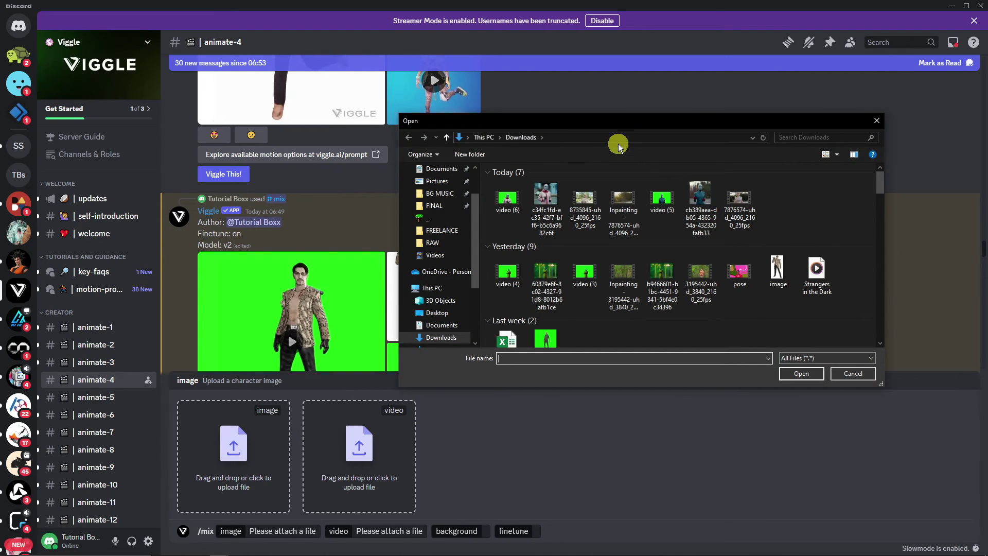
pyautogui.click(836, 154)
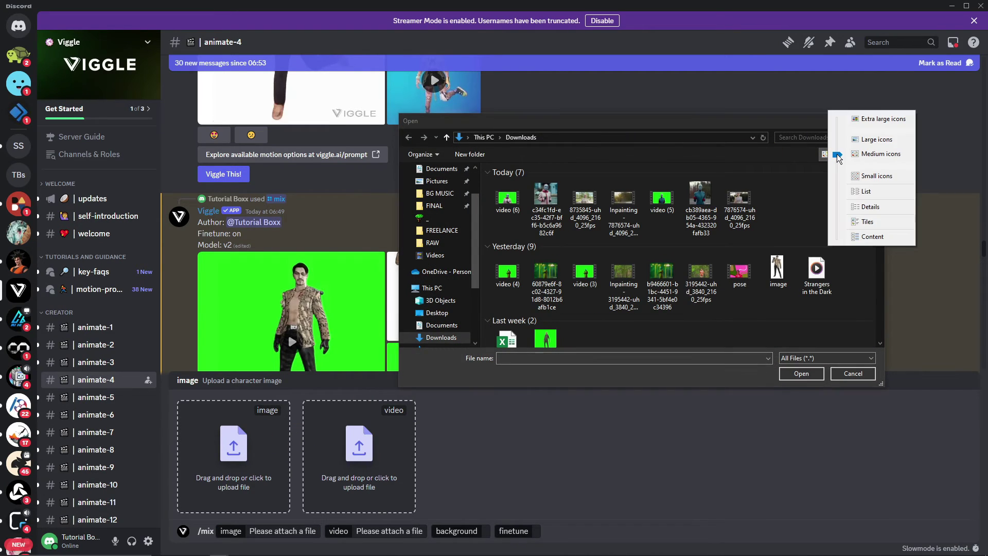
pyautogui.click(859, 142)
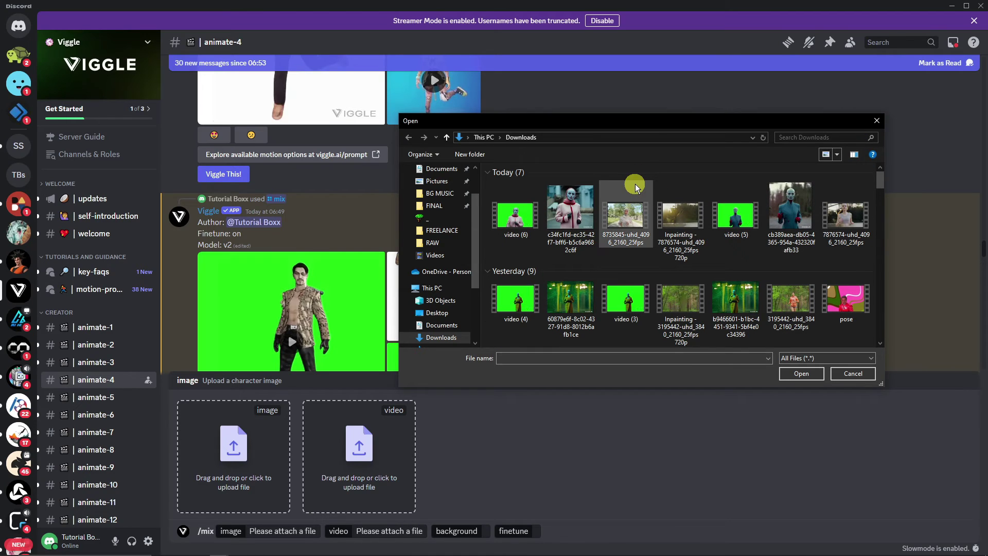
pyautogui.doubleClick(571, 211)
# Attach the 8735845 jogging video, set background Green and finetune On, then send.
pyautogui.click(358, 448)
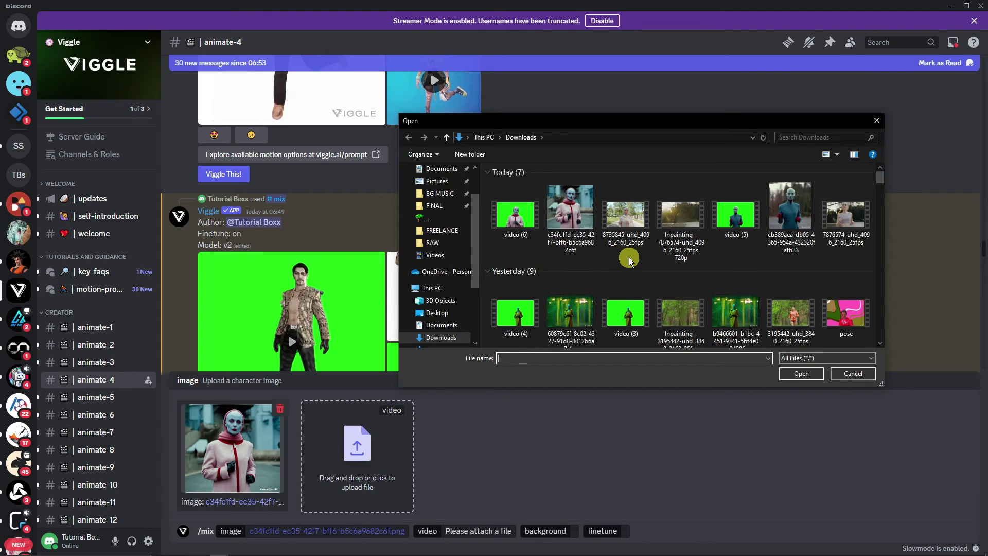
pyautogui.doubleClick(633, 225)
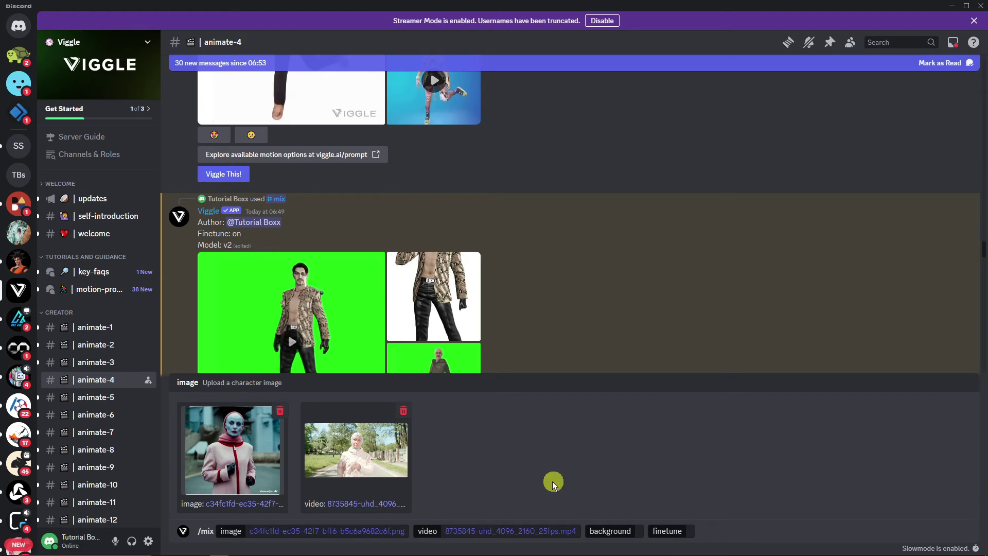
pyautogui.click(634, 531)
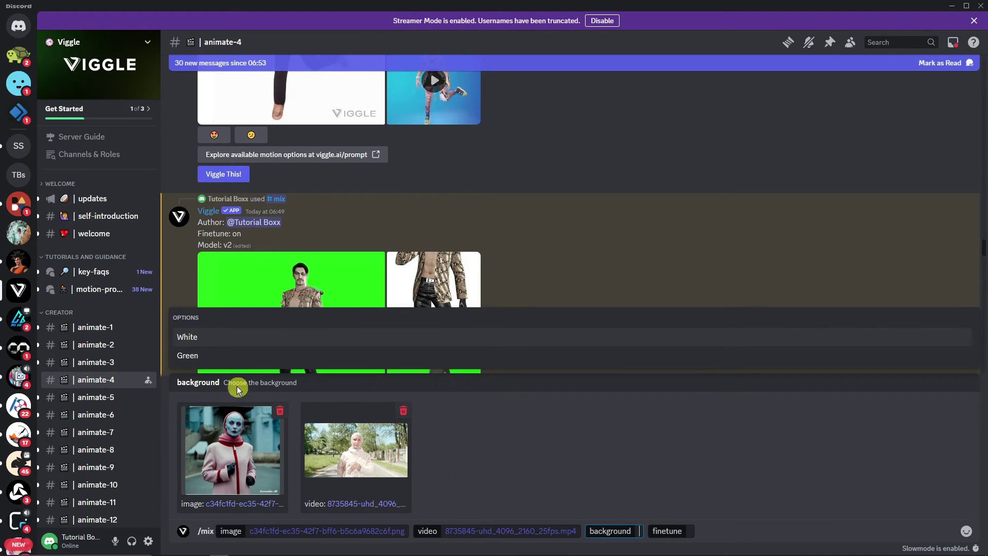
pyautogui.click(210, 358)
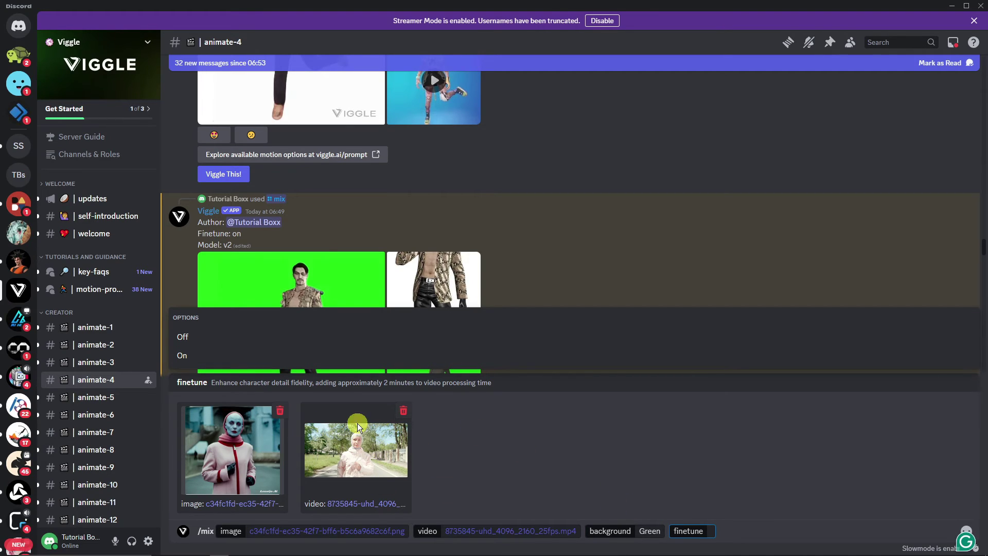
pyautogui.click(219, 364)
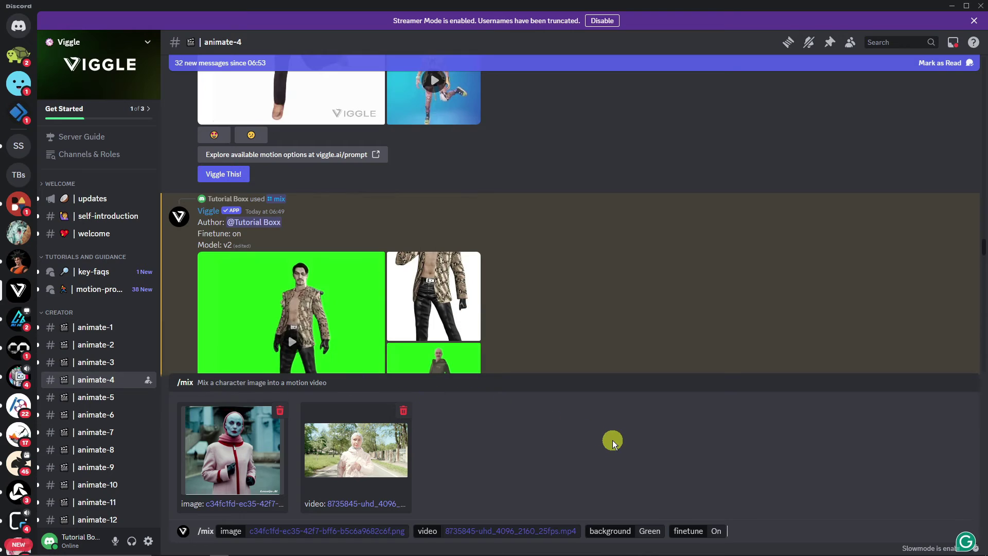
pyautogui.press('Return')
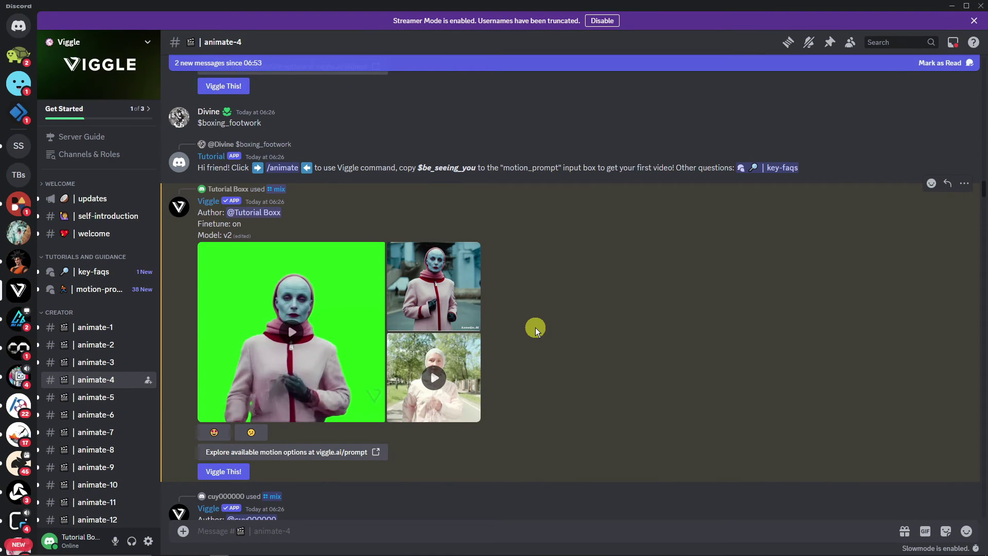
# Review the reference image, jogging video and green-screen alien result, then launch Wondershare Filmora.
pyautogui.click(440, 288)
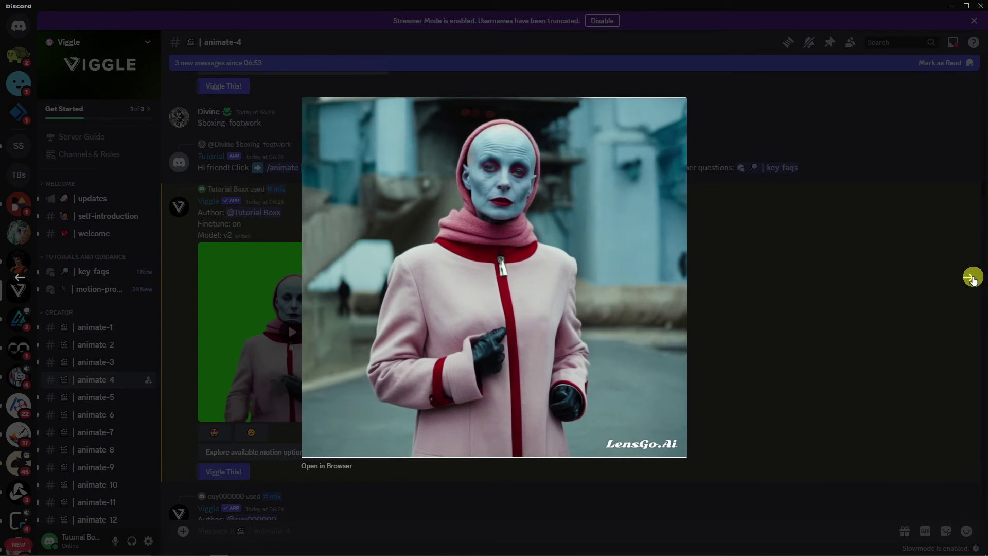
pyautogui.click(971, 276)
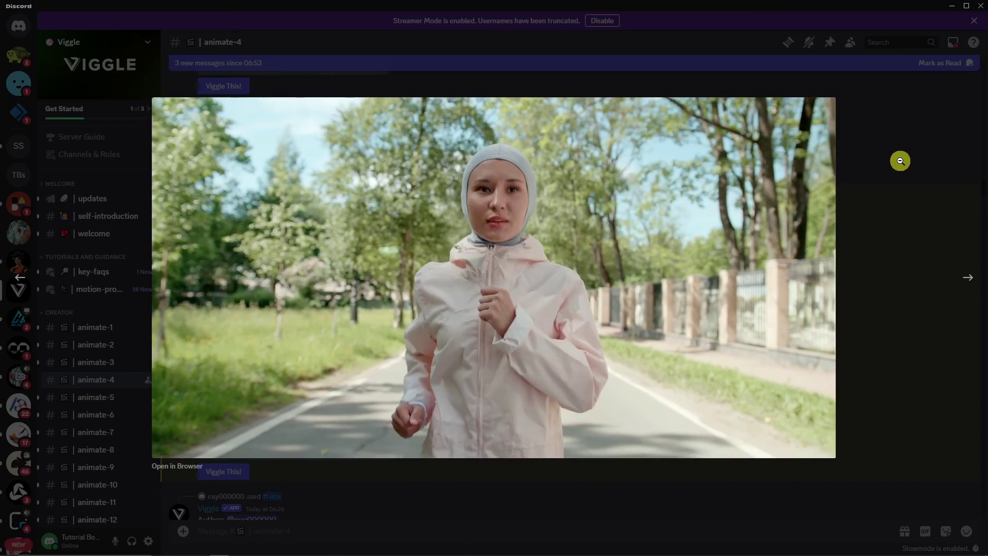
pyautogui.click(875, 172)
pyautogui.click(309, 309)
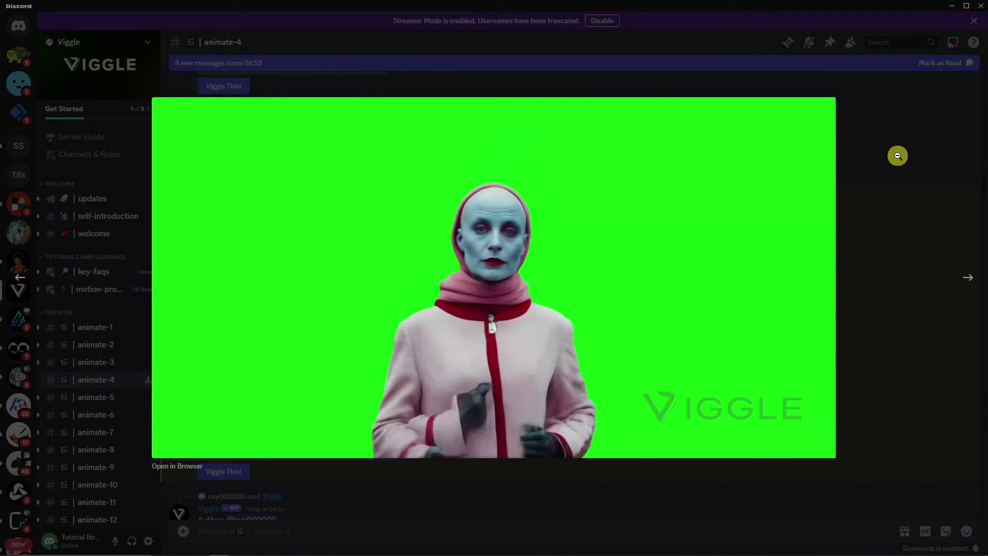
pyautogui.click(898, 153)
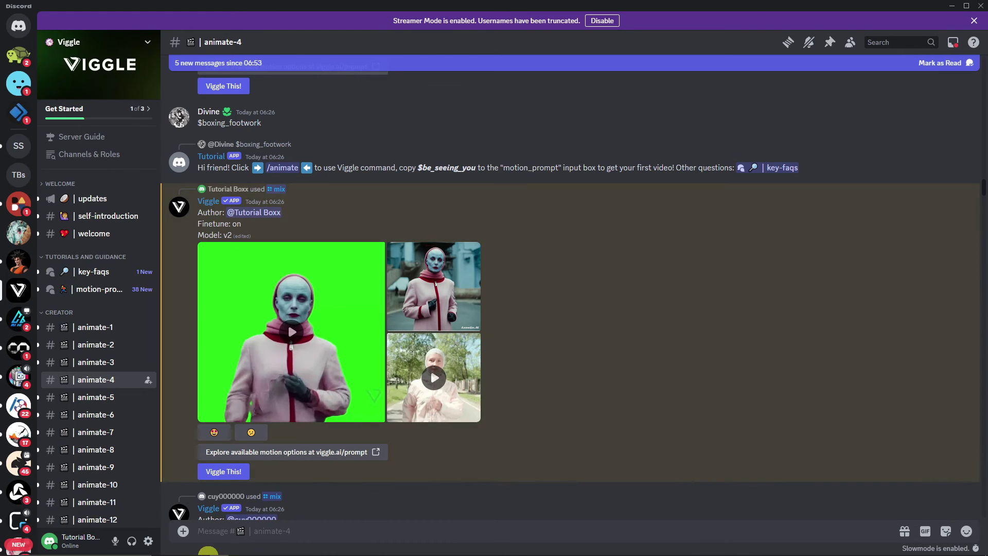
pyautogui.click(177, 550)
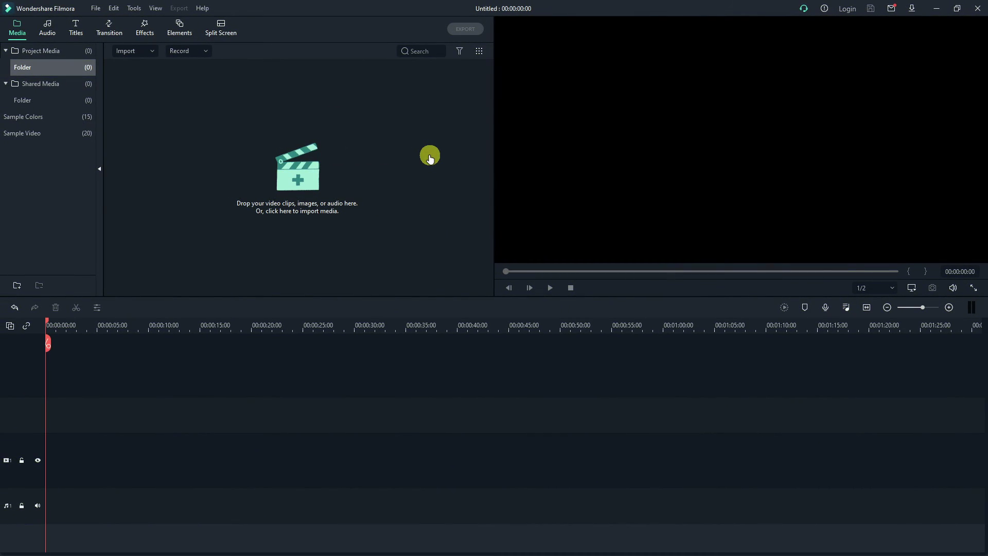
# Import the green-screen clip video (6) and the Inpainting road clip into Filmora.
pyautogui.click(294, 168)
pyautogui.doubleClick(172, 105)
pyautogui.doubleClick(329, 178)
pyautogui.doubleClick(133, 107)
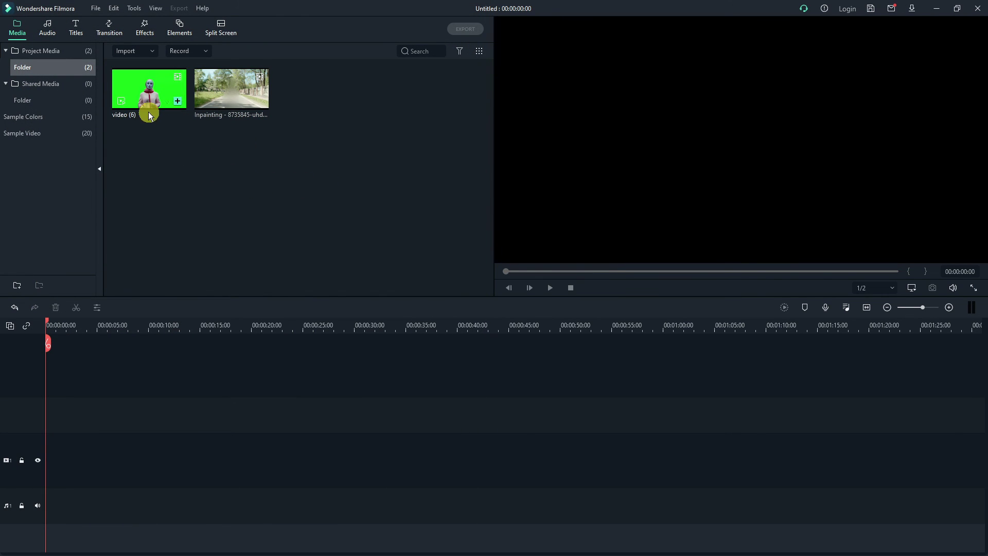
# Place video (6) on track 2 above the Inpainting road clip on track 1.
pyautogui.moveTo(146, 109); pyautogui.dragTo(41, 387)
pyautogui.click(405, 303)
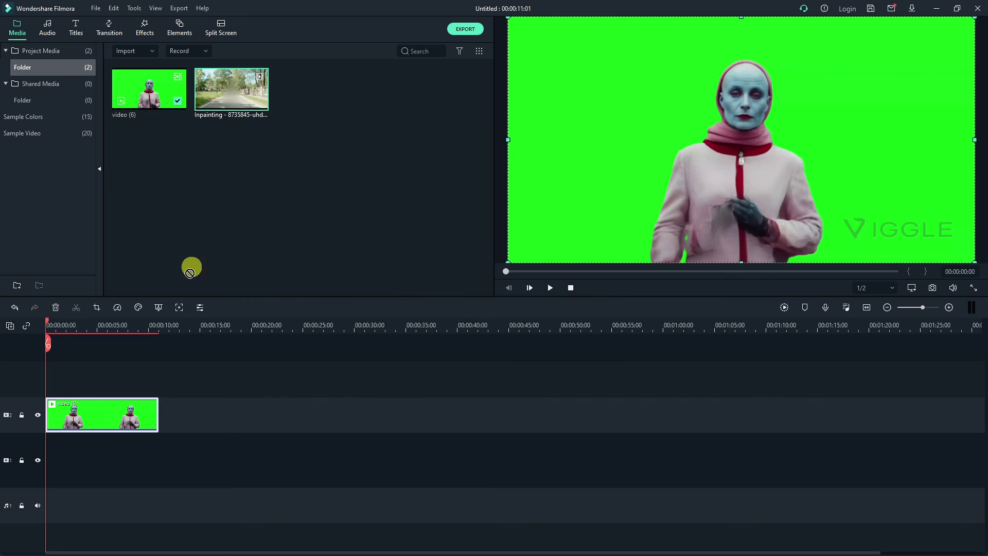
pyautogui.moveTo(177, 309); pyautogui.dragTo(88, 418)
pyautogui.doubleClick(88, 418)
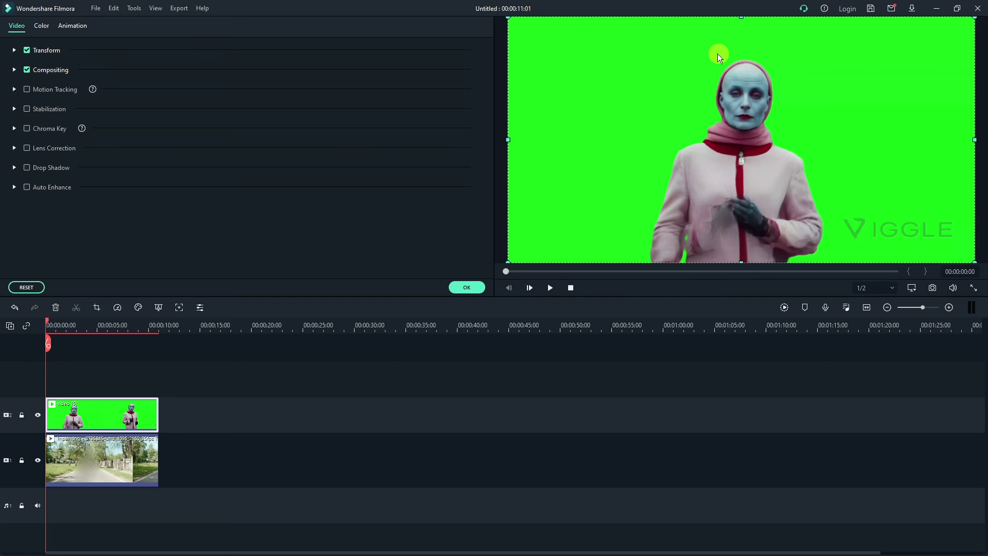
# Enable Chroma Key on video (6) to remove the green, then preview the road composite.
pyautogui.click(27, 129)
pyautogui.click(465, 286)
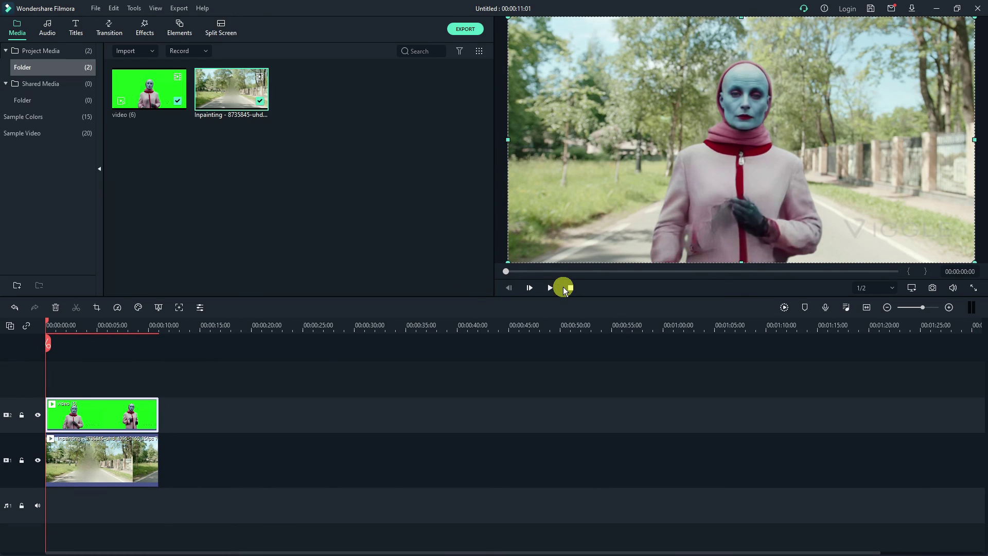
pyautogui.click(551, 288)
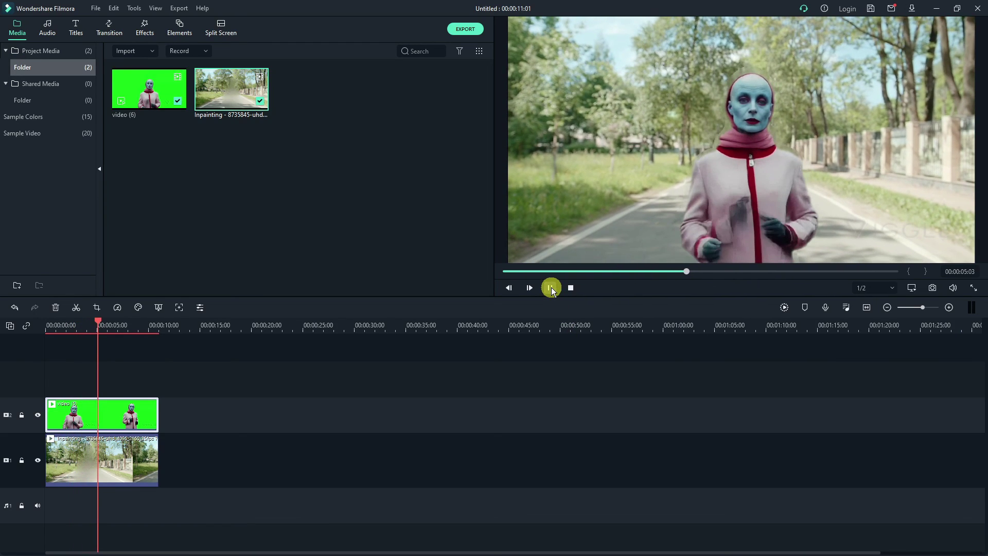
pyautogui.press('space')
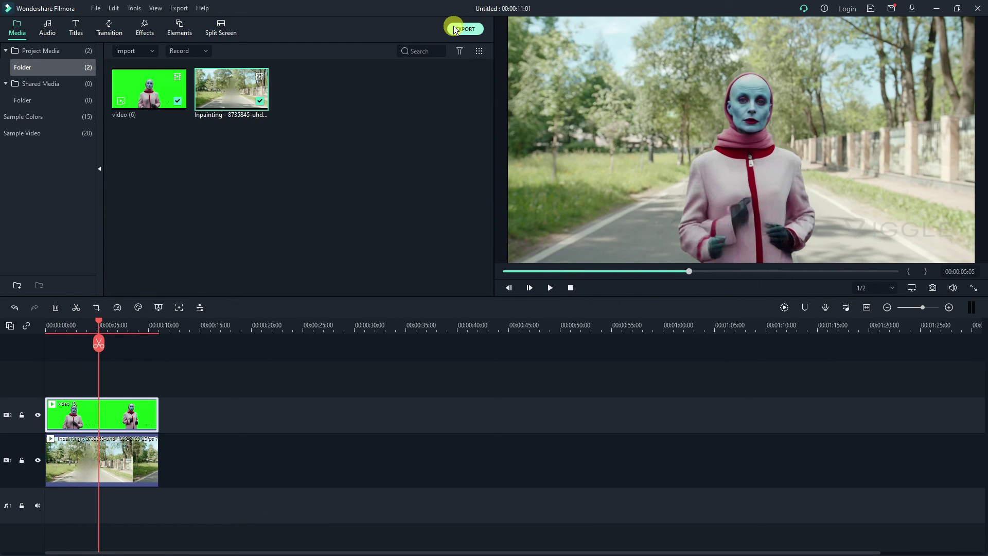
# Open Filmora's Export dialog for the composite, set to MP4 named My Video.
pyautogui.click(456, 32)
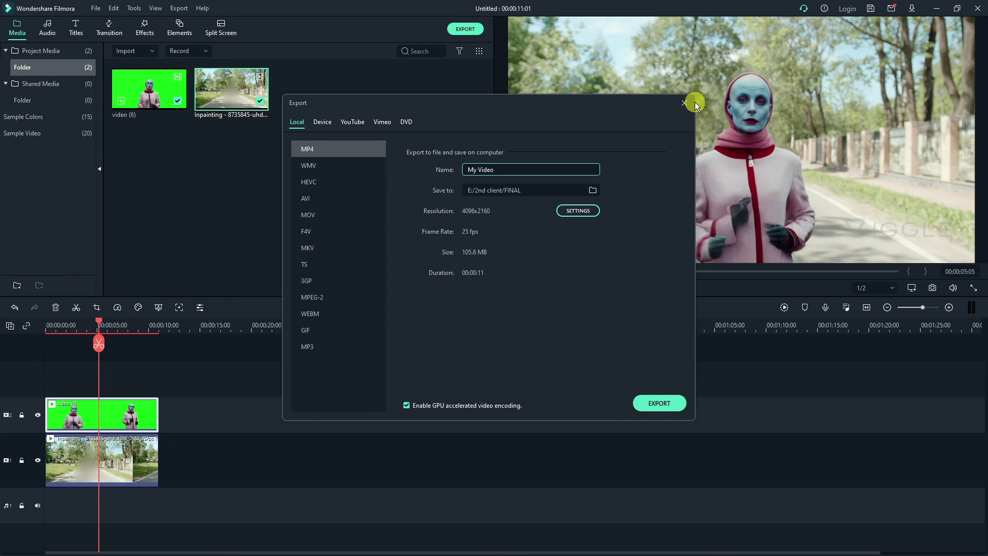